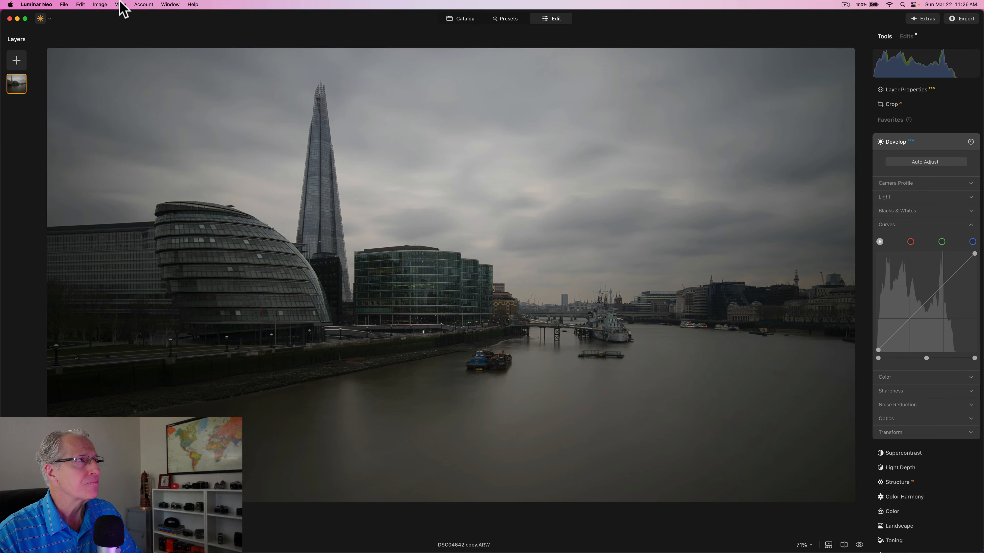
left_click(120, 5)
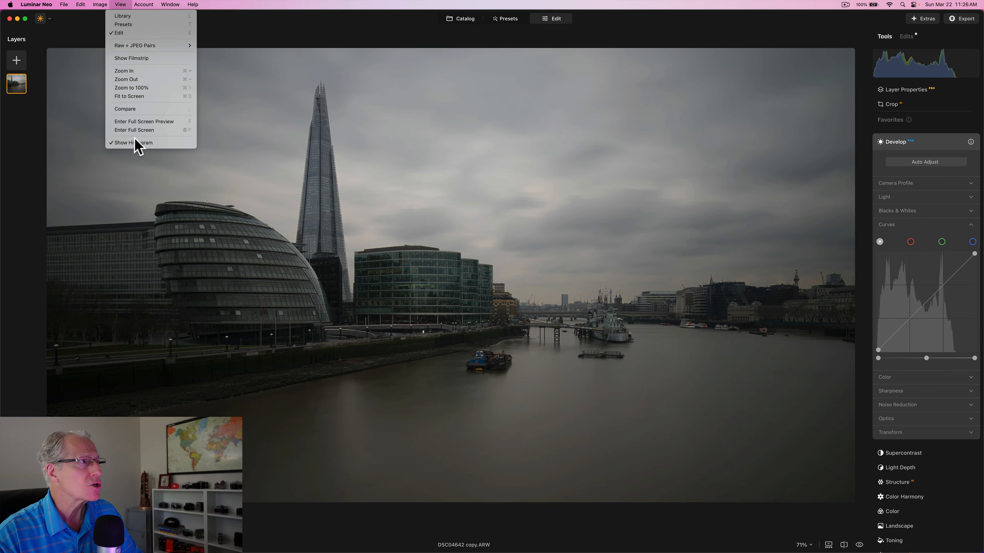
left_click(339, 17)
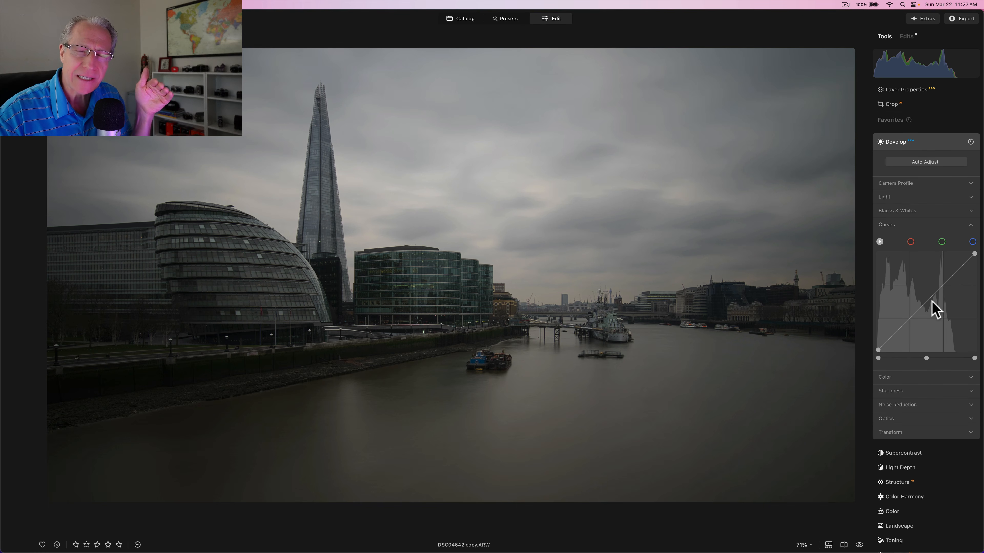
Look through the blue, green and red channel curves and return to the composite curve.
left_click(972, 242)
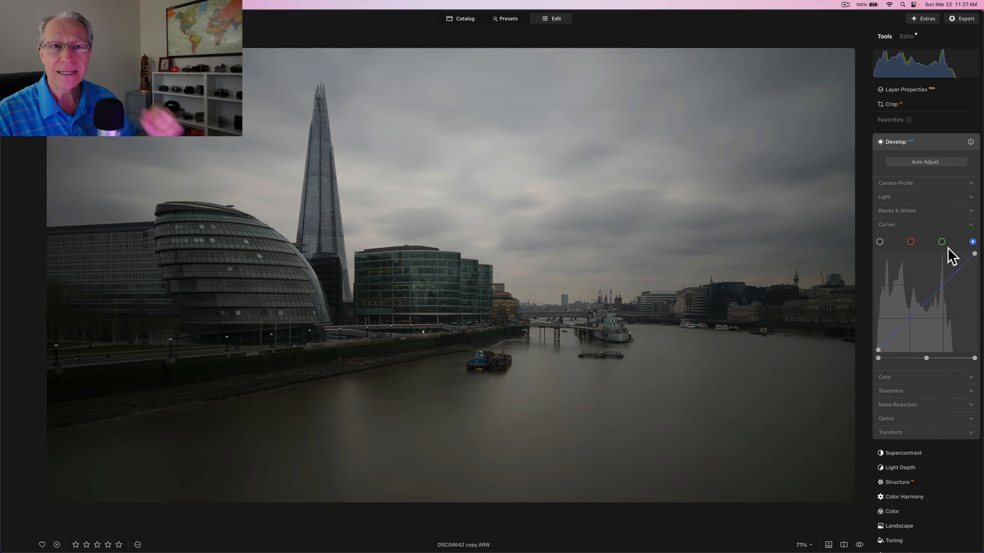
left_click(942, 242)
left_click(910, 242)
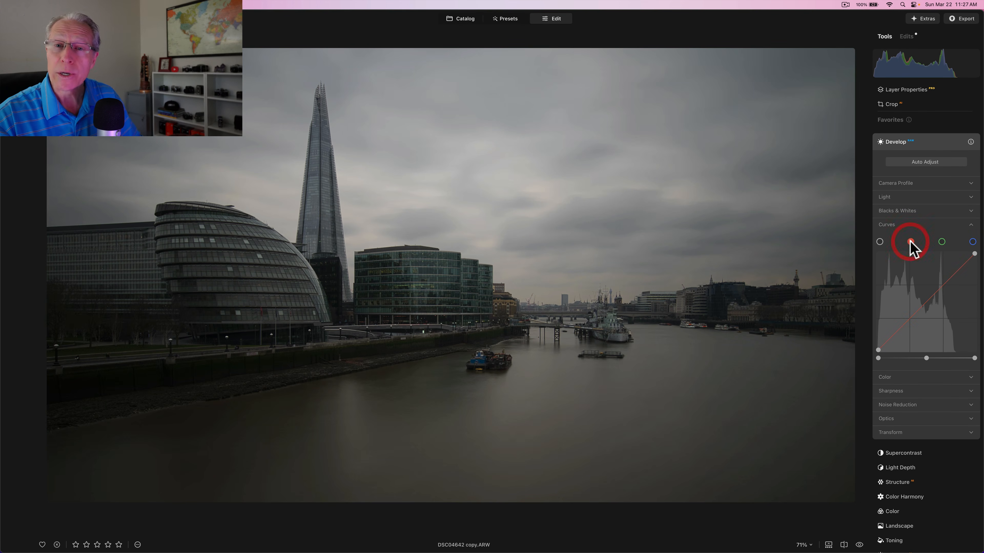
left_click(880, 242)
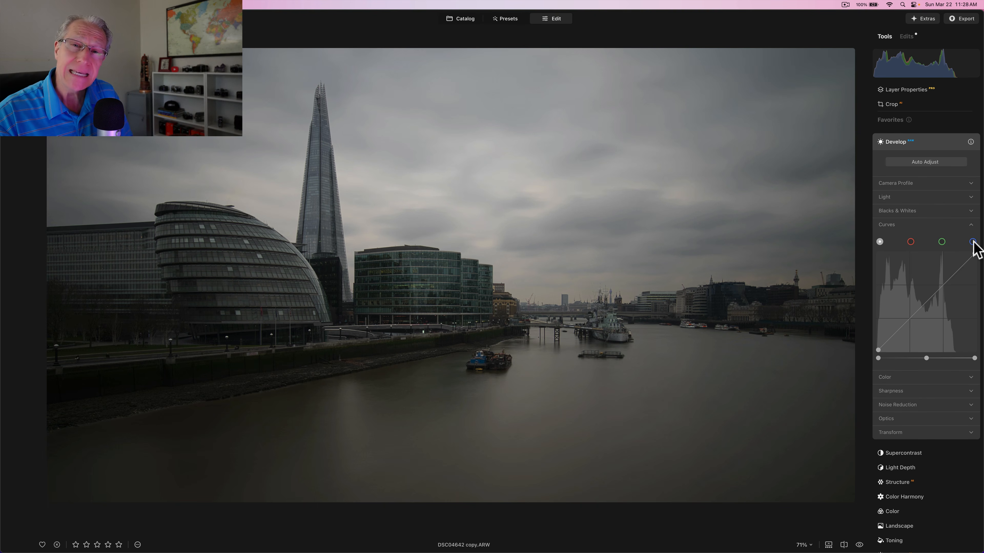
Check the RGB color mix diagram in Preview, try lowering the red curve's midtones toward cyan, and remove the added point.
key("super+Tab")
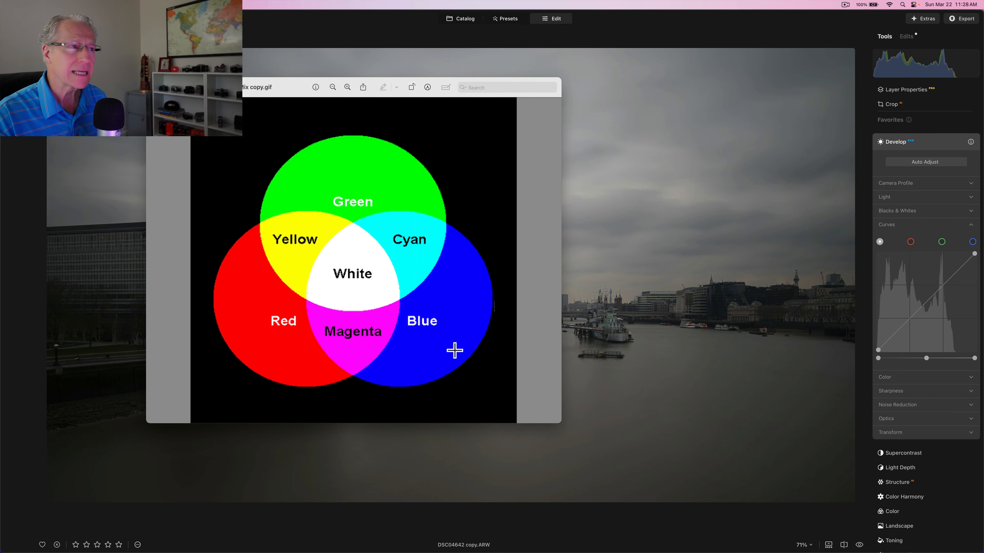
left_click(909, 242)
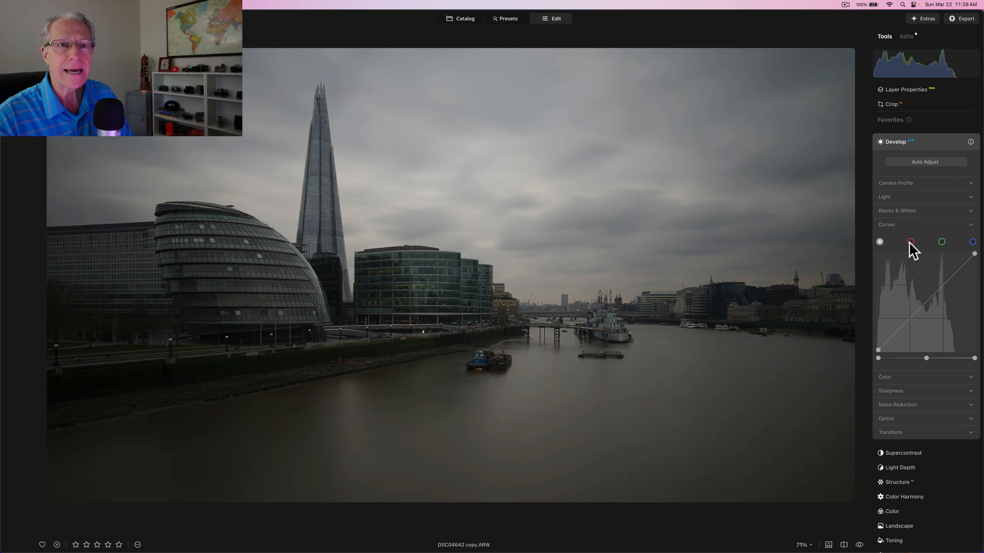
left_click(909, 243)
mouse_move(927, 306)
left_mouse_down()
mouse_move(924, 295)
mouse_move(934, 301)
left_mouse_up()
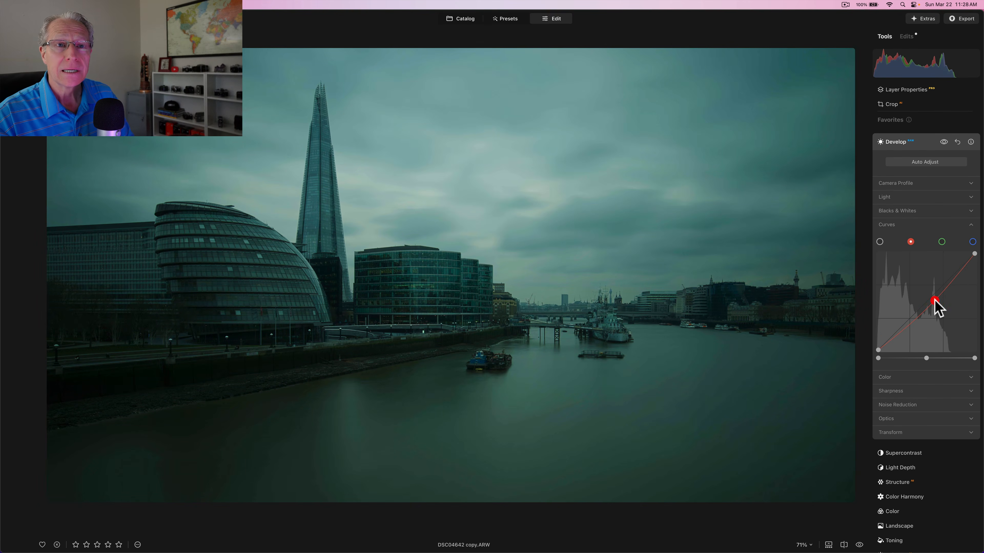
double_click(934, 300)
Check the color mix diagram in Preview, try lowering the green curve's midtones toward magenta, and remove the added point.
key("super+Tab")
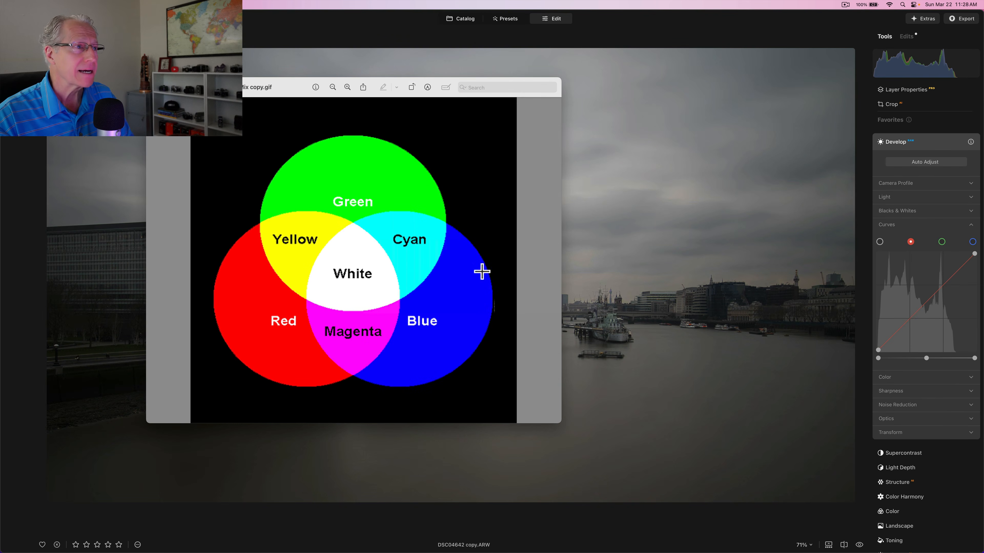
left_click(941, 242)
left_click(942, 242)
left_click_drag(927, 298, 939, 313)
double_click(940, 313)
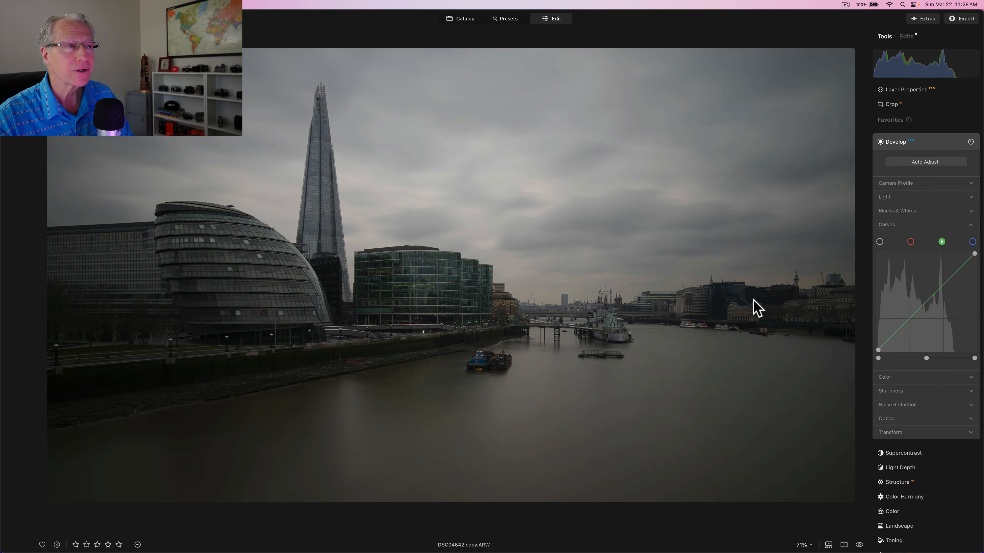
Check the color mix diagram in Preview, try lowering the blue curve's midtones toward yellow, and remove the added point.
key("super+Tab")
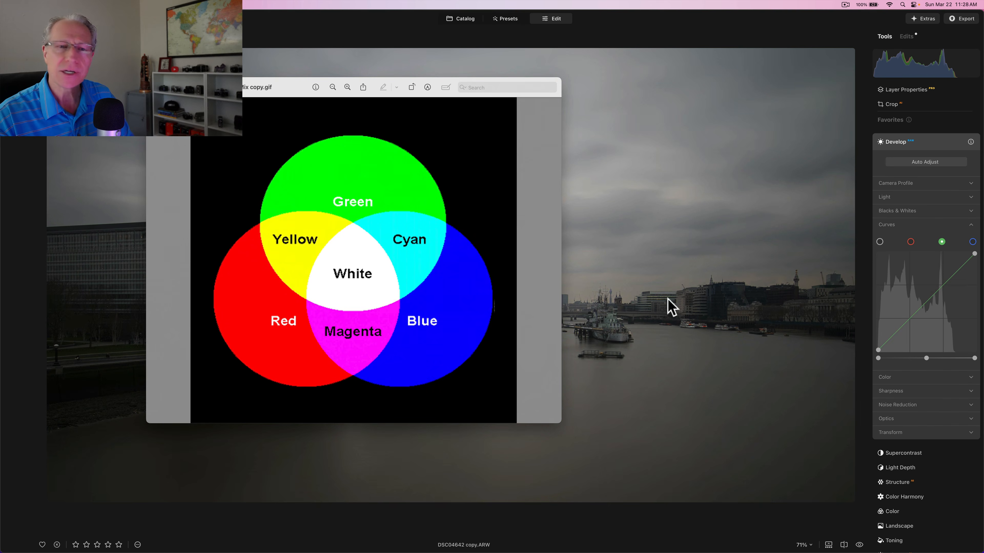
left_click(761, 312)
left_click(973, 241)
left_click_drag(927, 295, 940, 304)
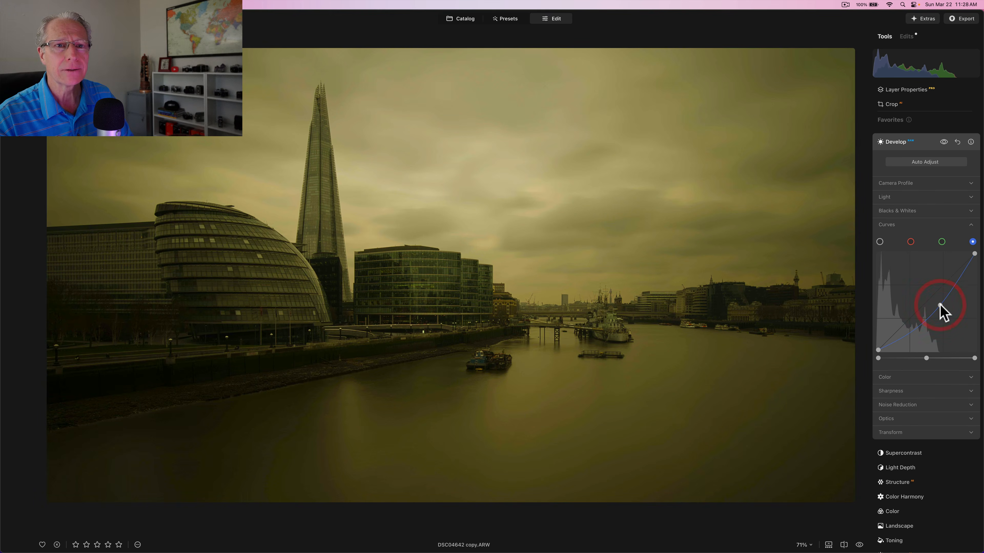
double_click(939, 305)
Review the color mix diagram in Preview against the Color Balance sliders and tonal range options in Luminar Neo's Color Harmony.
key("super+Tab")
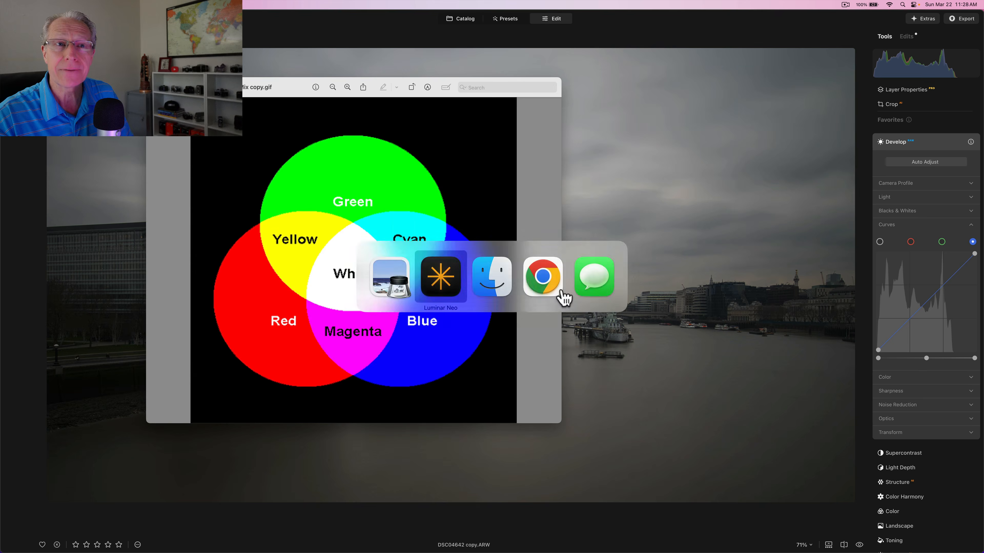
left_click(563, 290)
scroll(917, 298, "down", 5)
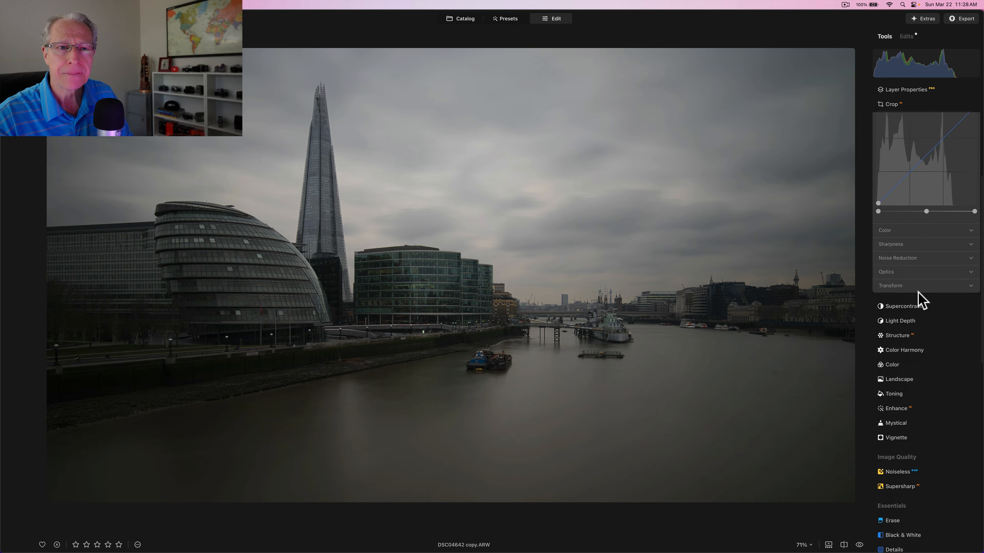
left_click(914, 321)
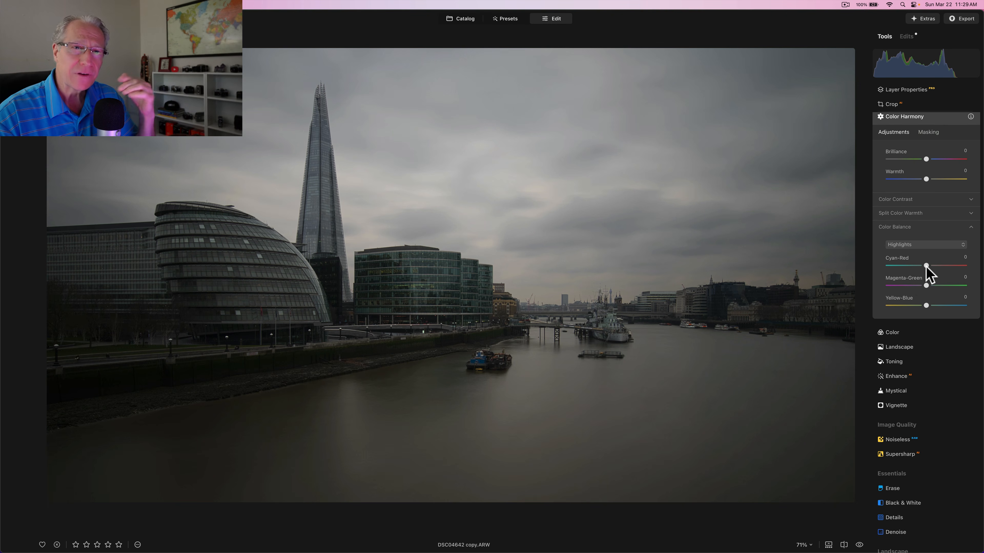
left_click(917, 245)
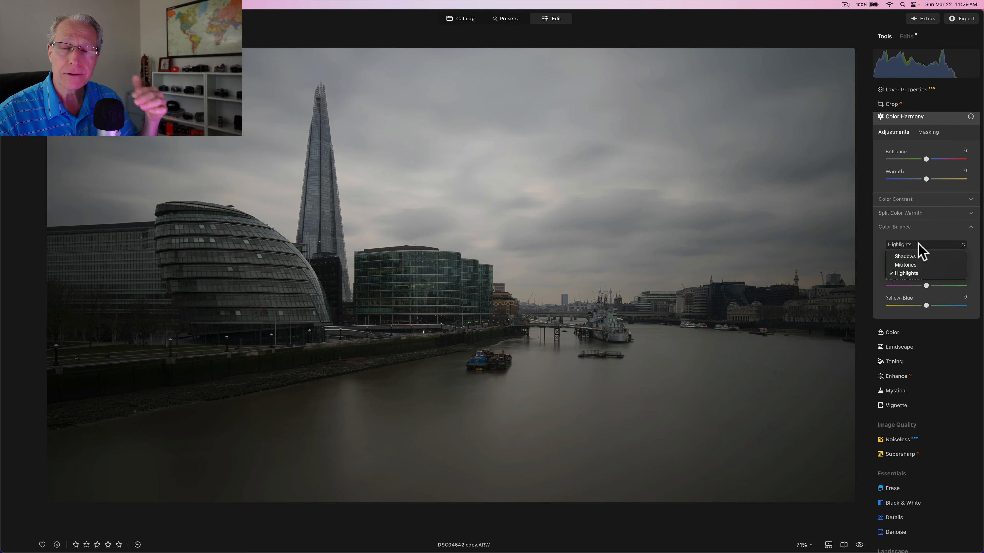
left_click(917, 244)
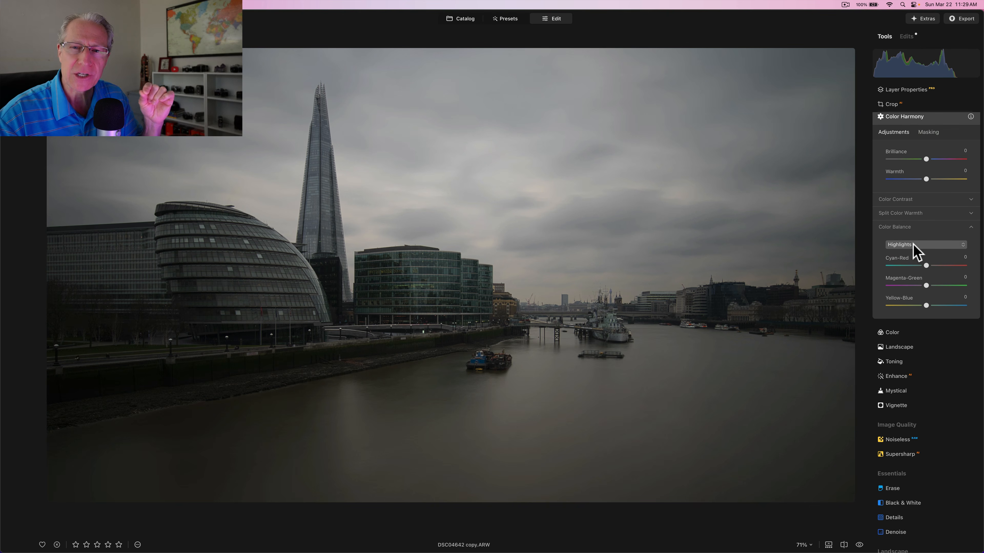
scroll(914, 247, "up", 3)
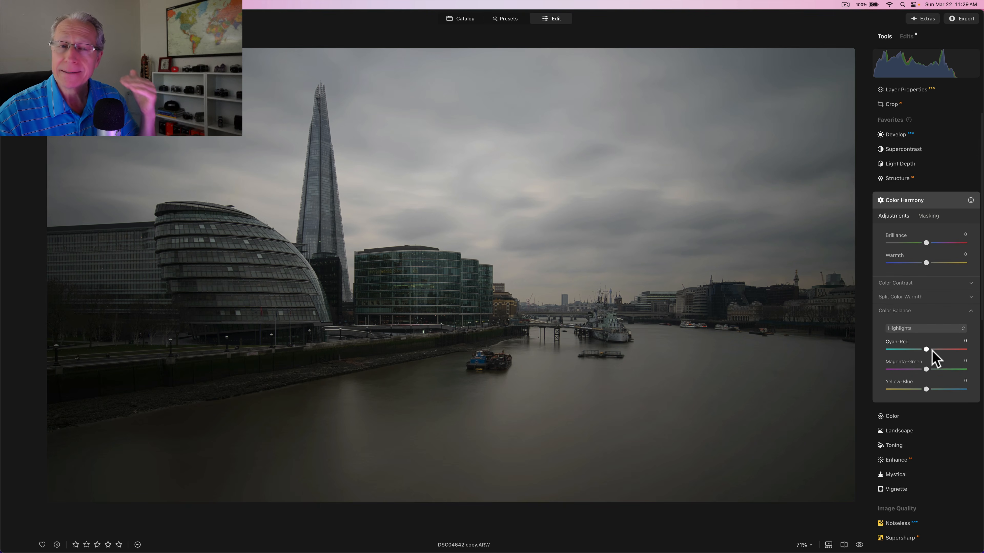
Try lifting the shadows on Develop's composite curve with the highlights anchored, and remove the added points.
left_click(905, 136)
left_click(881, 241)
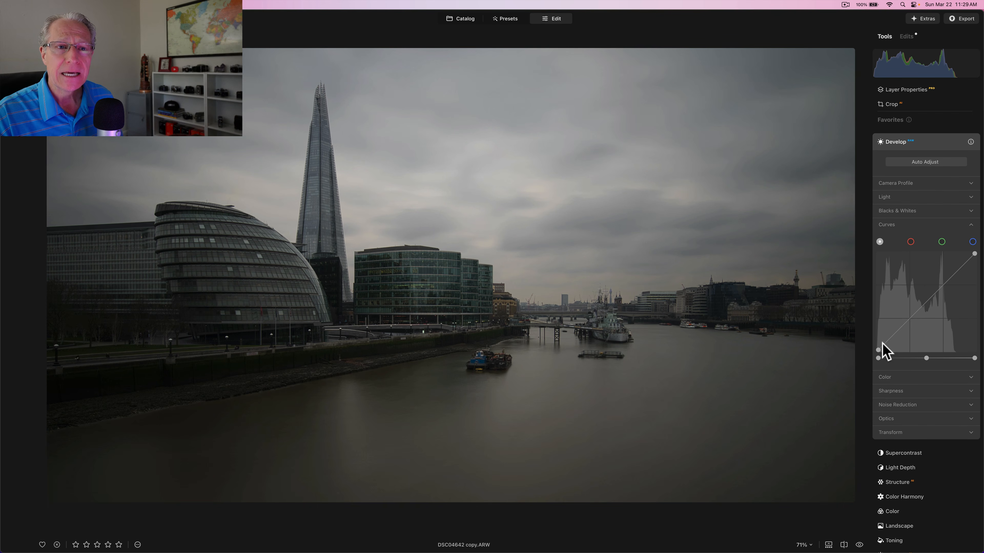
left_click_drag(877, 350, 859, 374)
mouse_move(974, 254)
left_mouse_down()
mouse_move(966, 276)
mouse_move(974, 253)
left_mouse_up()
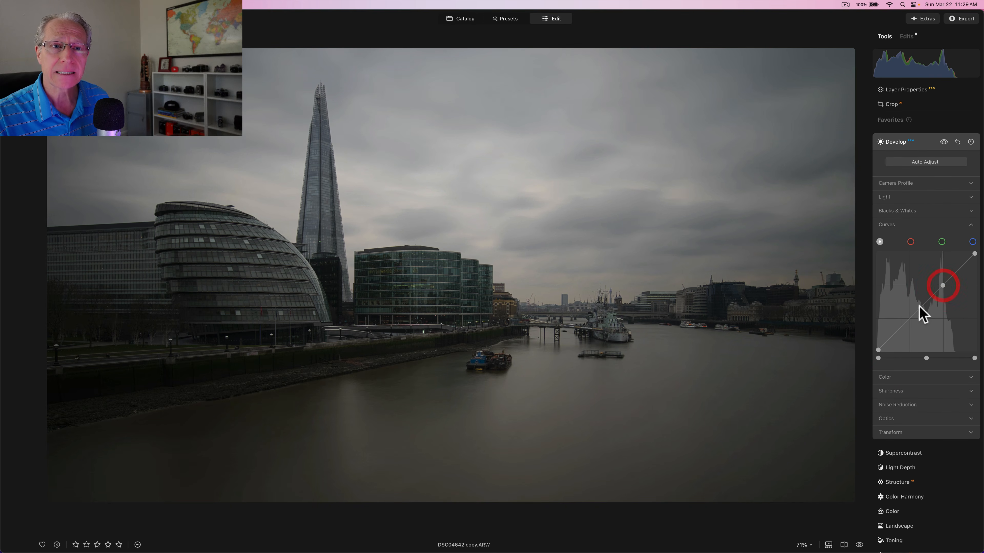
left_click(911, 320)
mouse_move(911, 320)
left_mouse_down()
mouse_move(920, 333)
mouse_move(905, 317)
left_mouse_up()
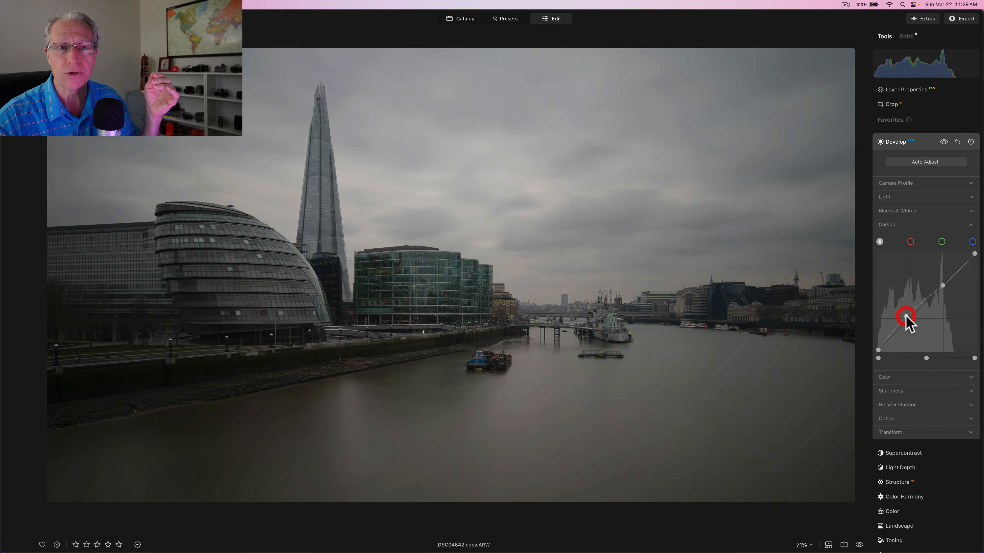
left_click_drag(943, 285, 945, 284)
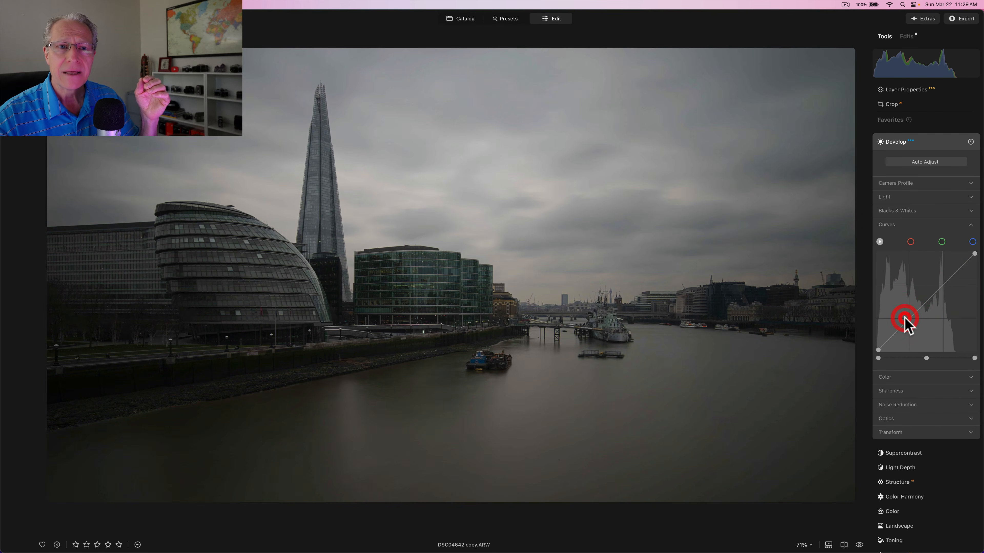
double_click(905, 317)
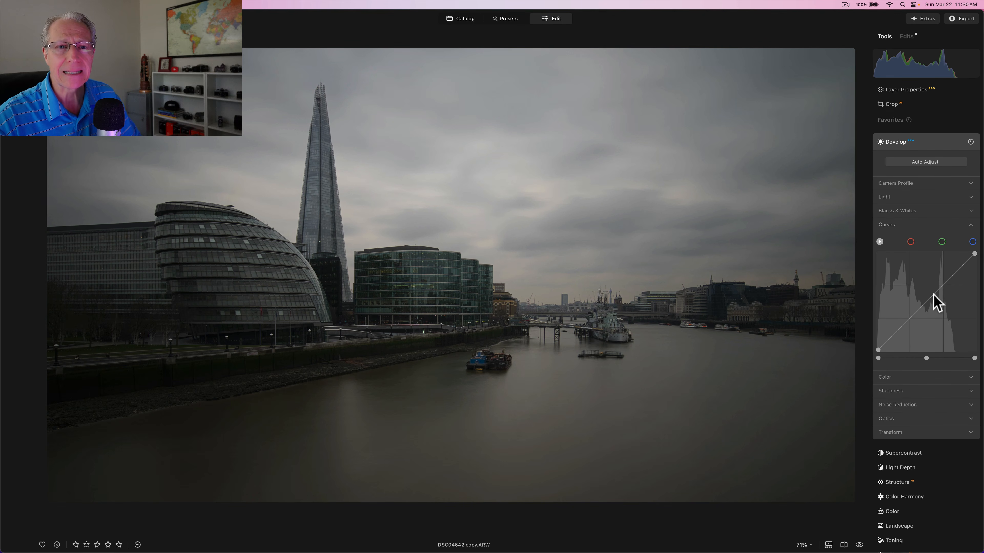
Try moving the composite curve's white point inward and then down its edge, and reset it.
left_click_drag(975, 254, 942, 251)
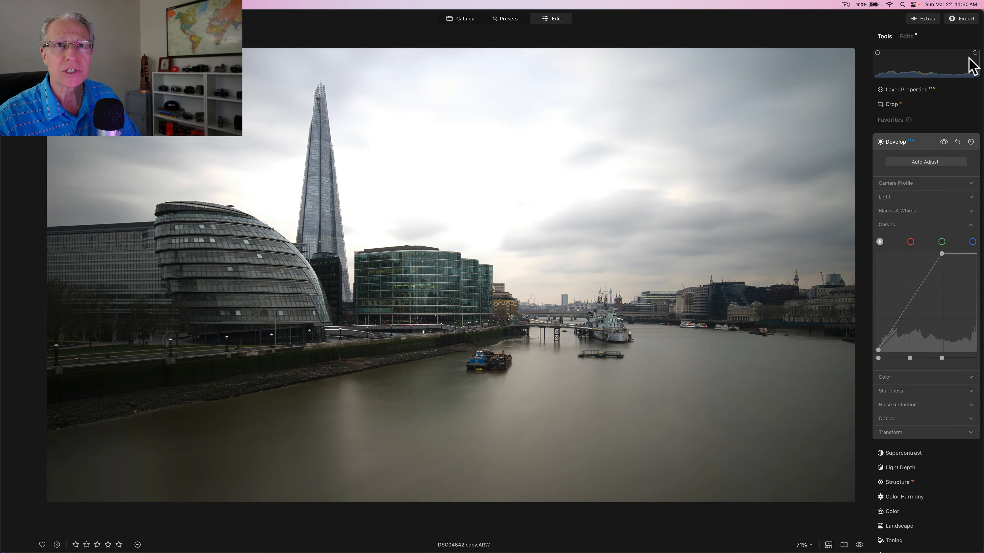
left_click_drag(942, 254, 976, 293)
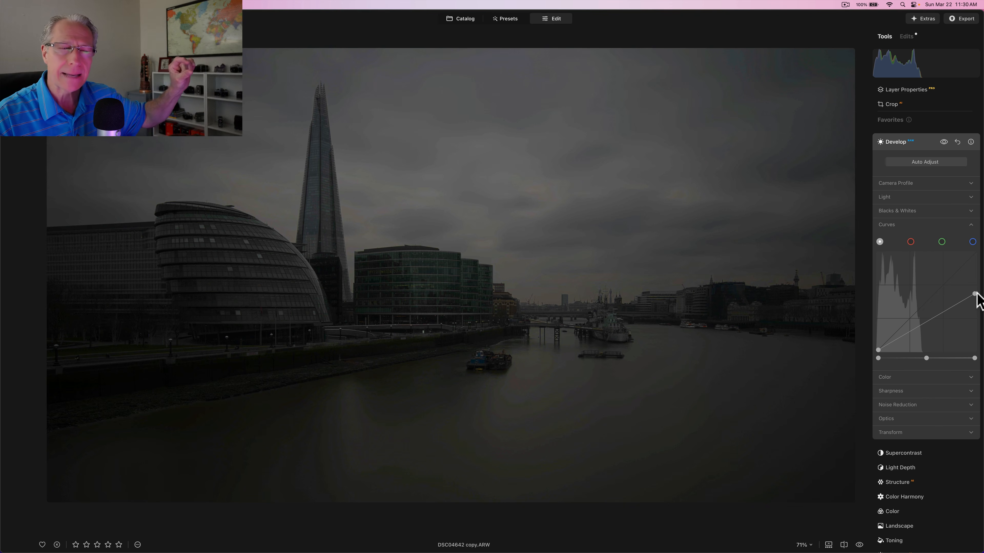
left_click_drag(976, 295, 974, 276)
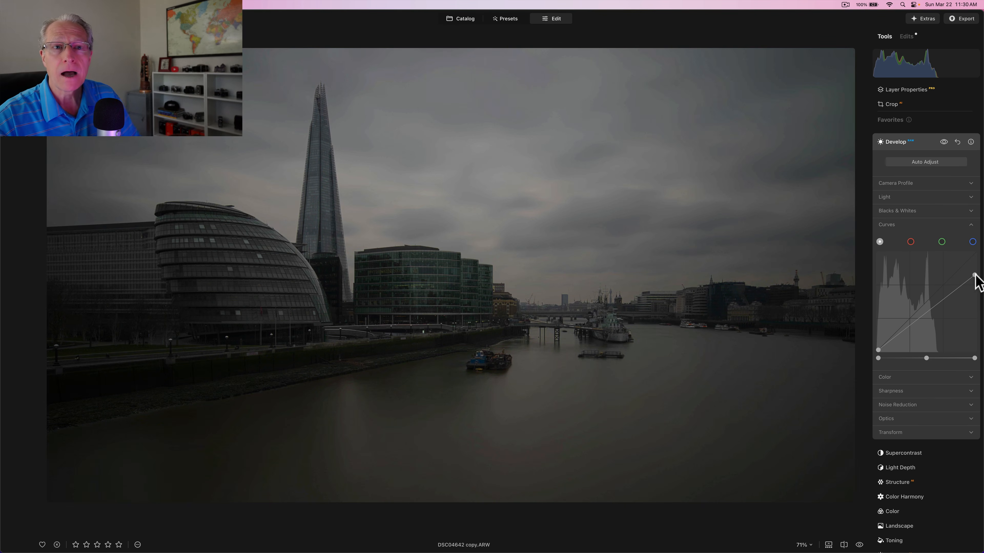
double_click(975, 275)
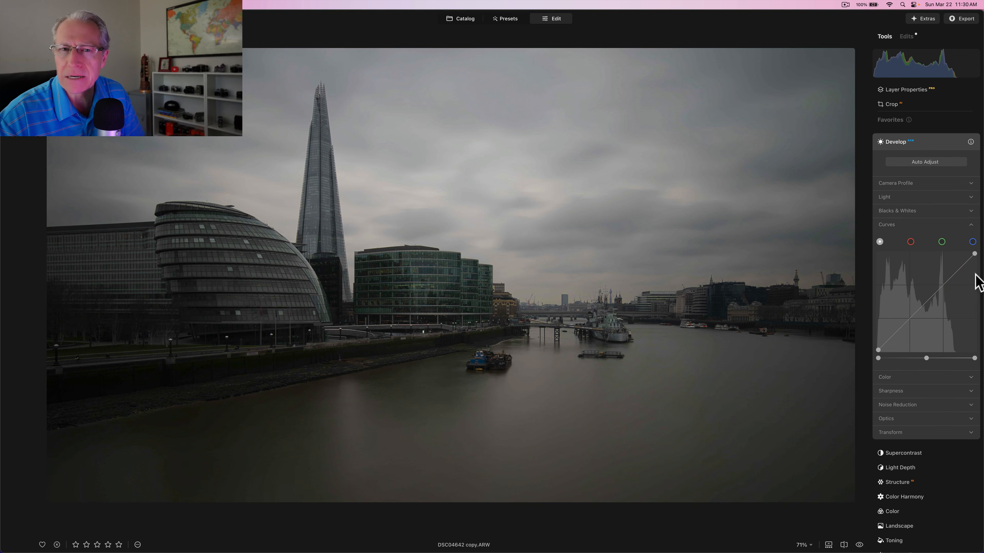
Try moving the composite curve's black point inward and then up its edge, and reset it to the corner.
left_click_drag(878, 350, 913, 349)
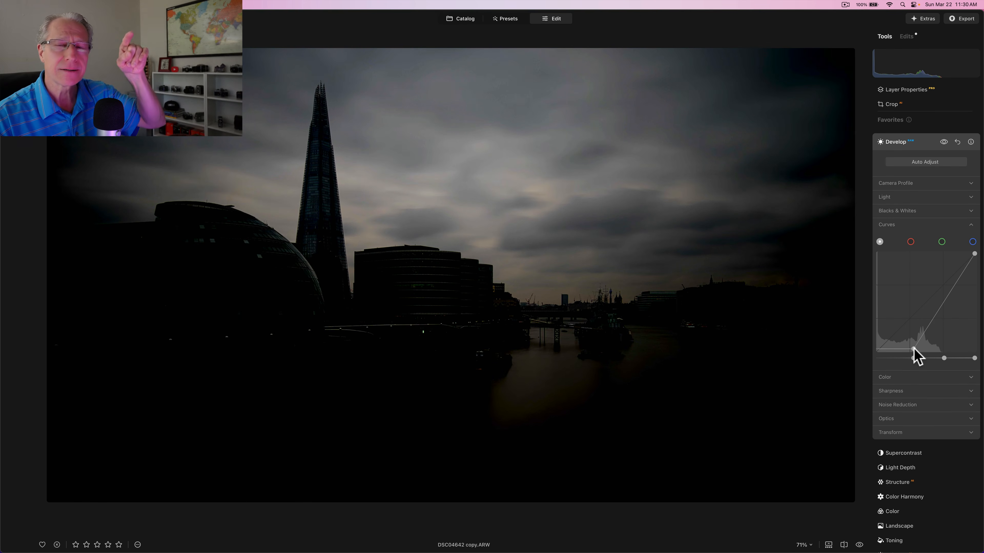
left_click_drag(912, 347, 870, 325)
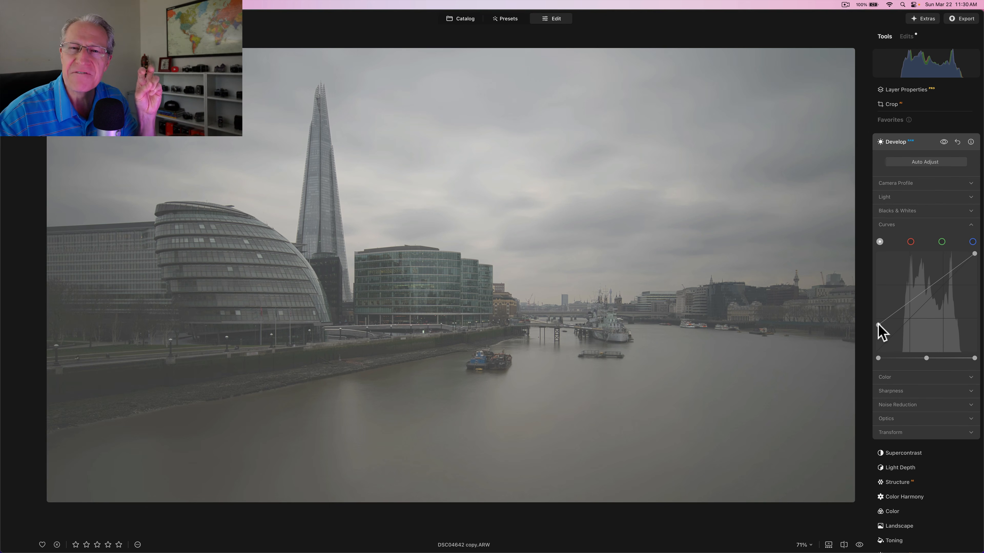
left_click_drag(877, 325, 878, 350)
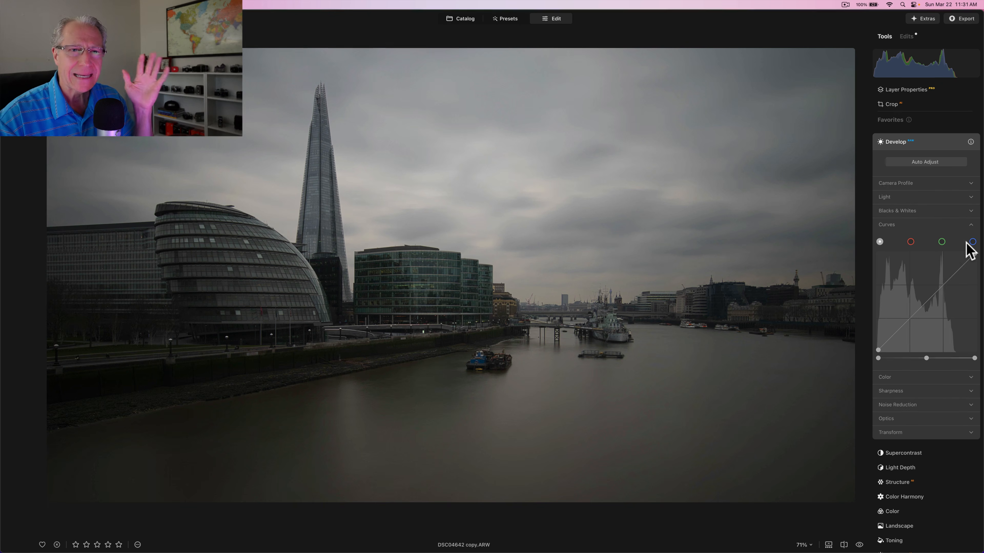
Add highlight and shadow points where the composite curve crosses the outer gridlines, removing the extra midtone point.
left_click(943, 285)
left_click(910, 317)
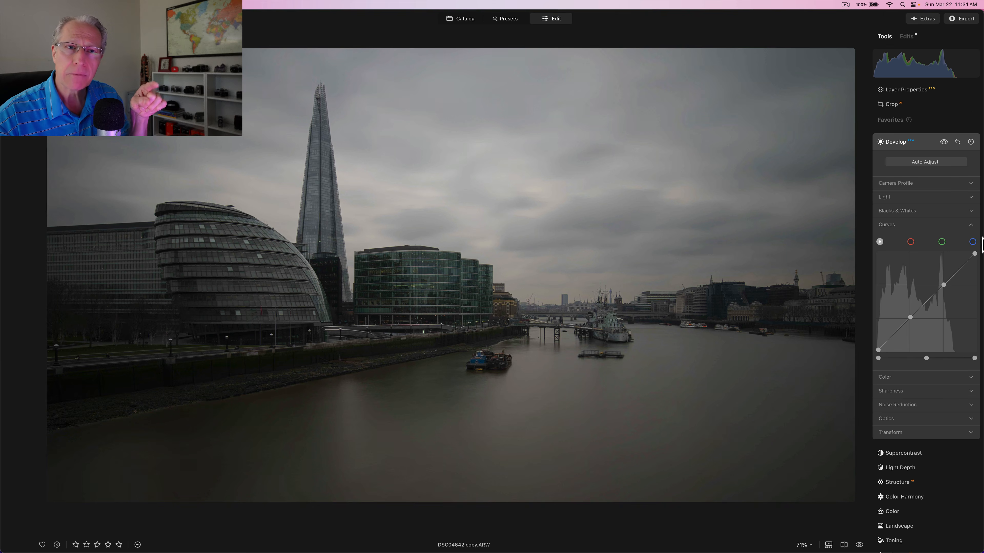
left_click(926, 303)
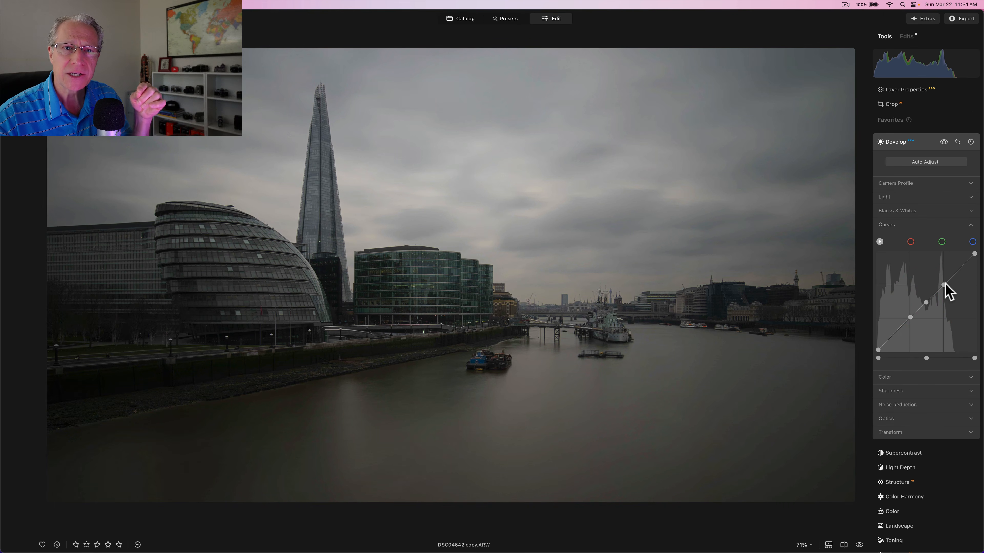
left_click(925, 304)
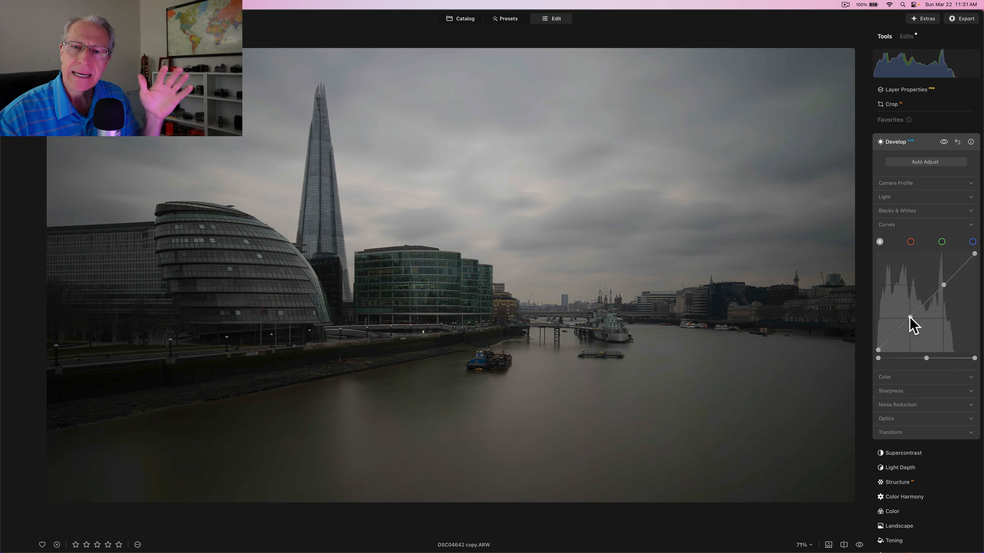
Raise the highlight point on the composite curve slightly above the diagonal.
mouse_move(943, 285)
left_mouse_down()
mouse_move(955, 274)
mouse_move(942, 281)
left_mouse_up()
left_click(943, 286)
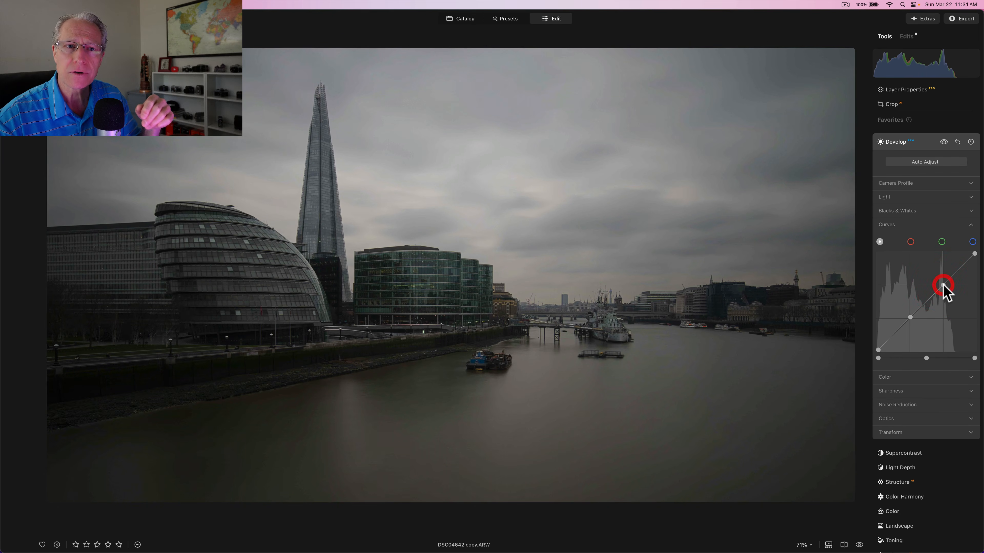
left_click_drag(943, 286, 942, 283)
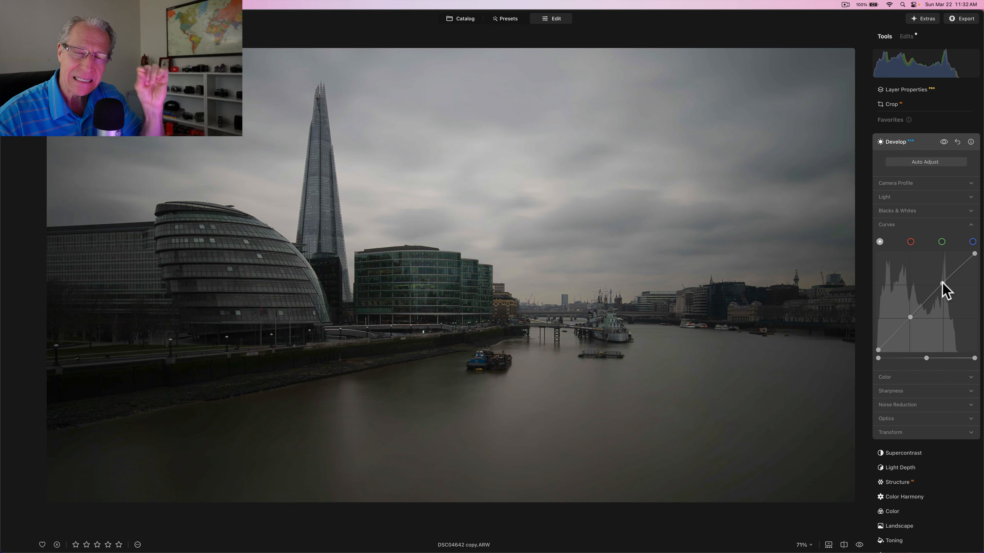
Try a gentle S-curve on the composite curve with a raised highlight point and a lowered shadow point, and remove both points.
left_click_drag(942, 283, 940, 279)
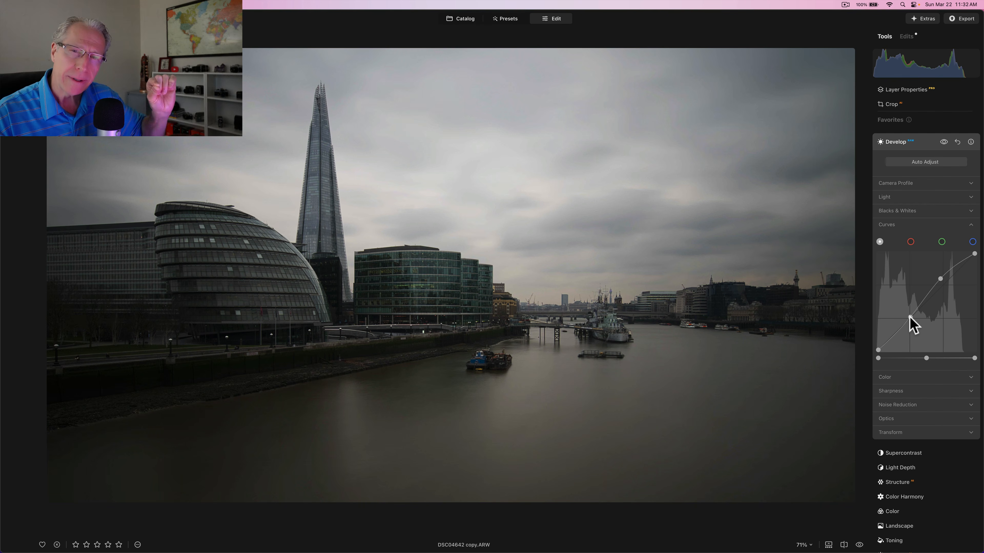
left_click_drag(909, 316, 911, 320)
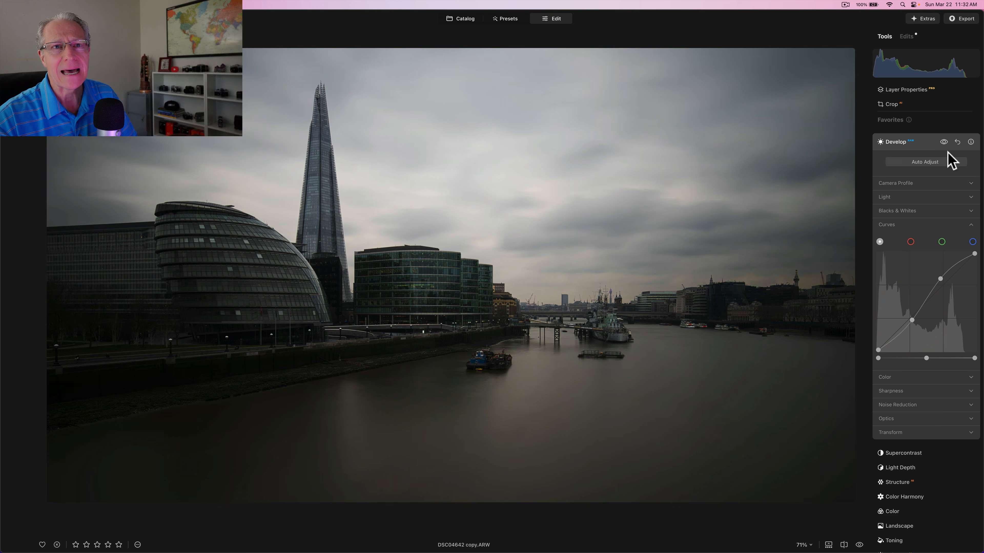
left_click(943, 142)
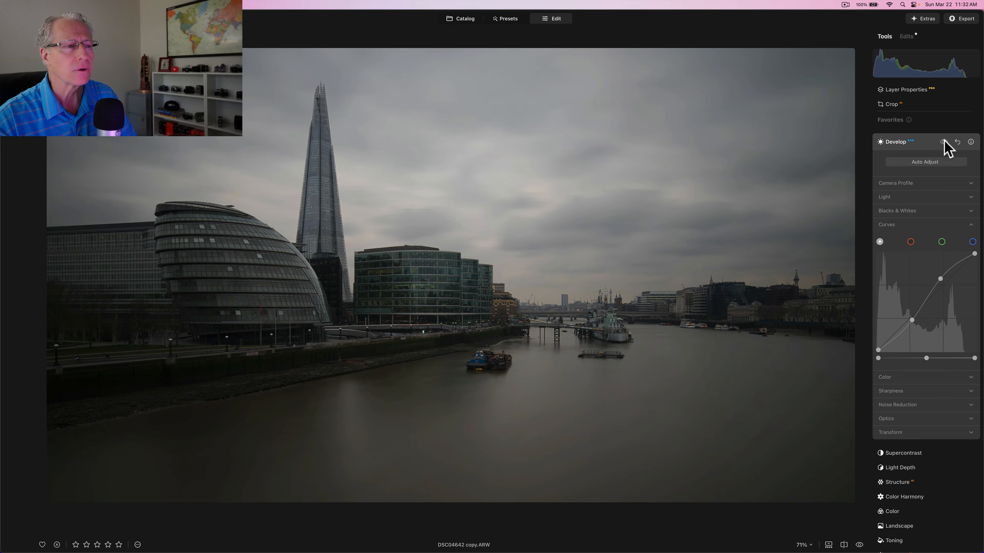
left_click(944, 142)
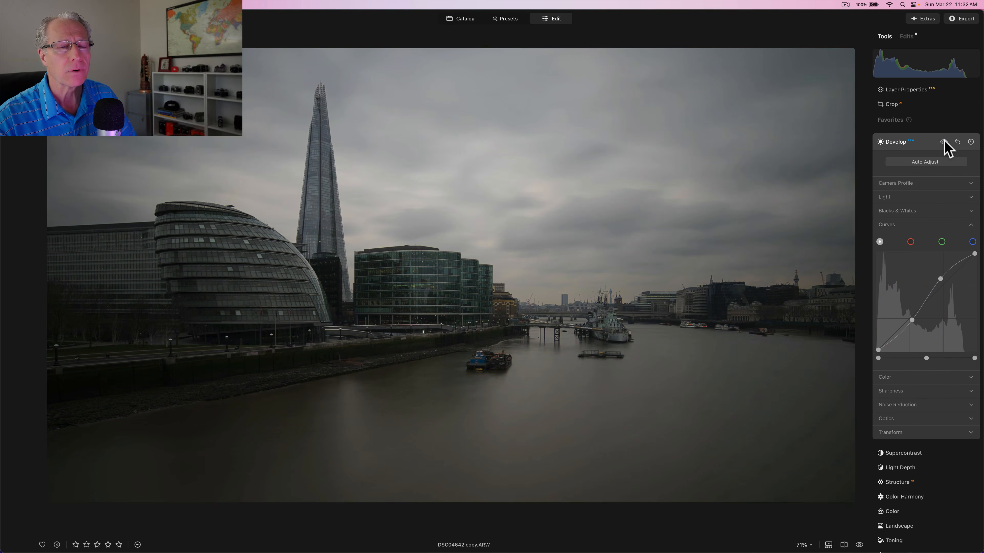
left_click(944, 142)
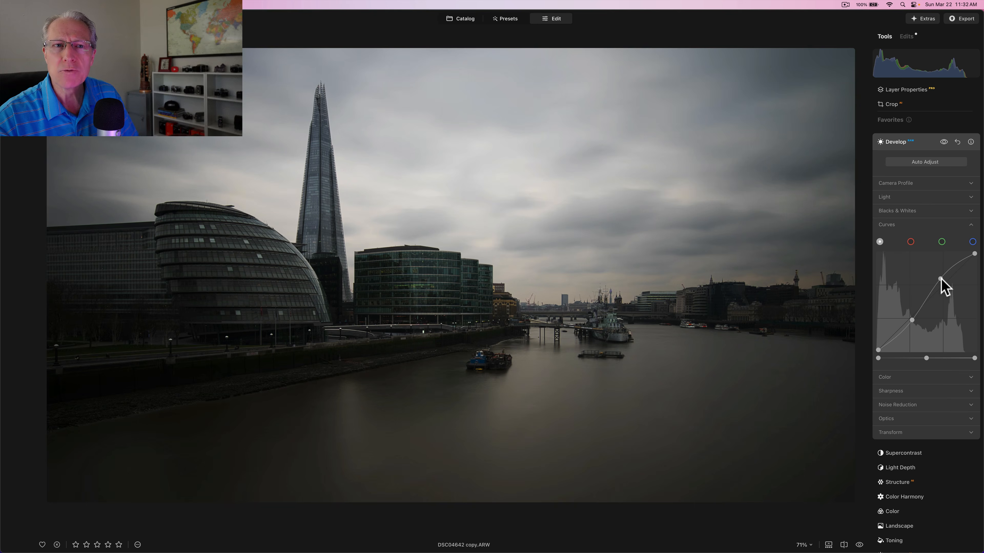
double_click(940, 279)
double_click(912, 320)
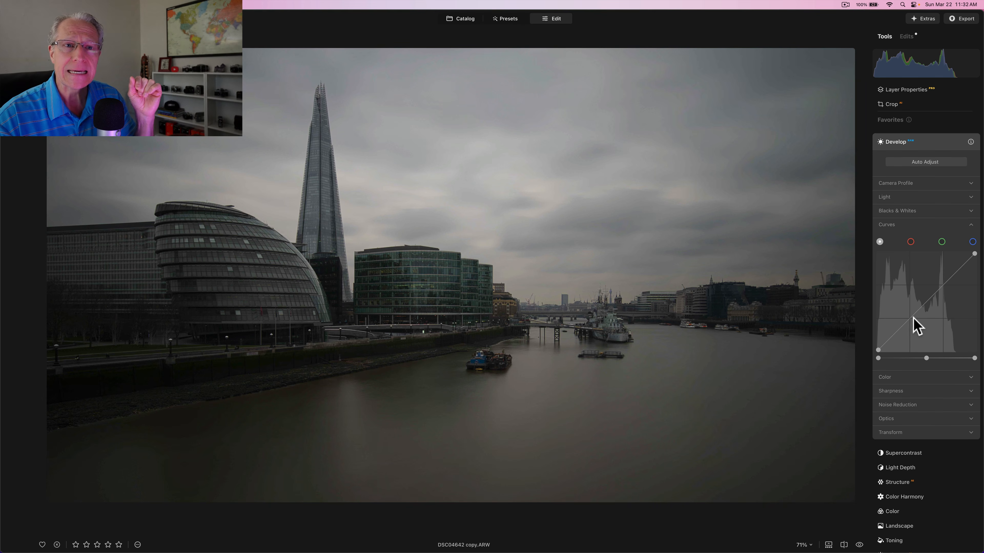
Try raising the composite curve's midtone point while slightly lowering highlight and shadow points near its ends, and compare before and after.
left_click(927, 302)
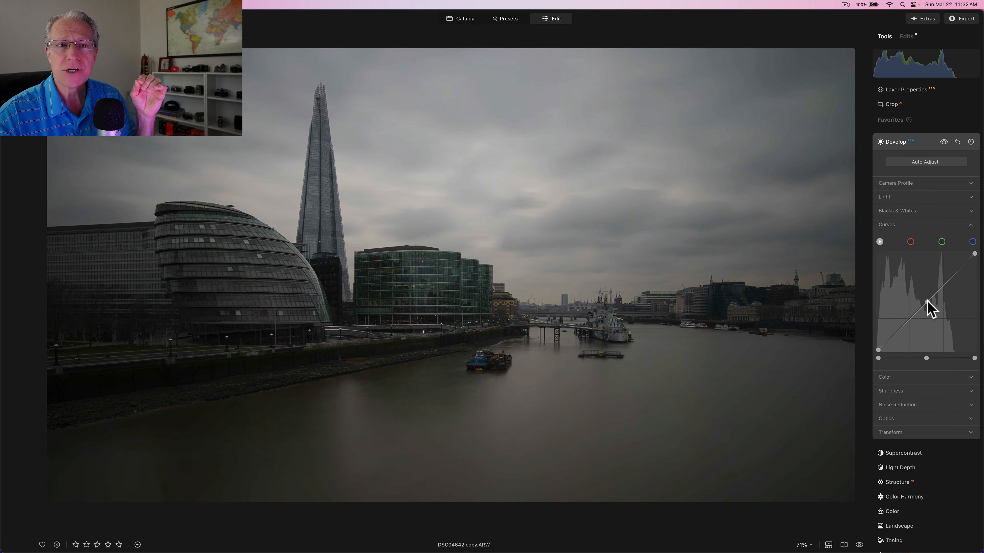
left_click_drag(927, 302, 924, 298)
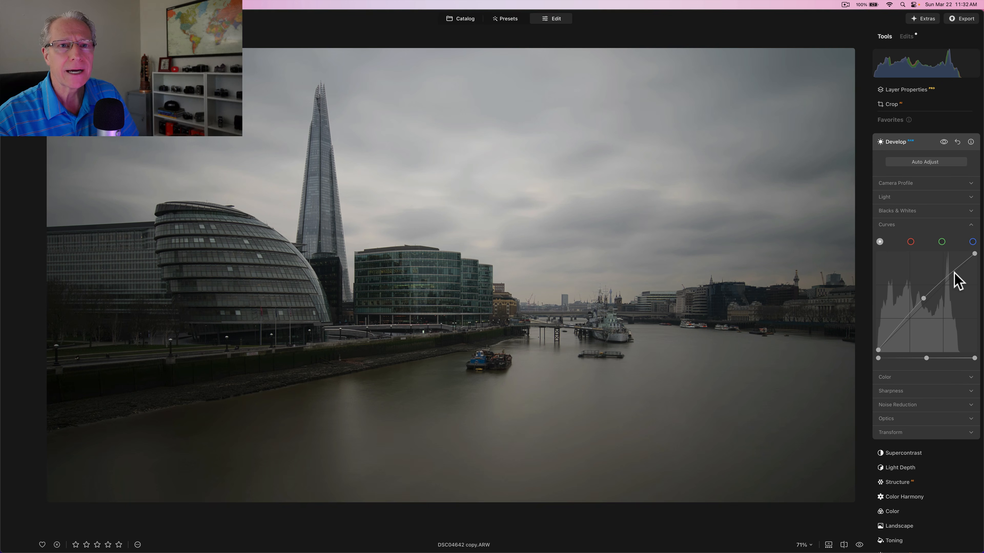
left_click(959, 268)
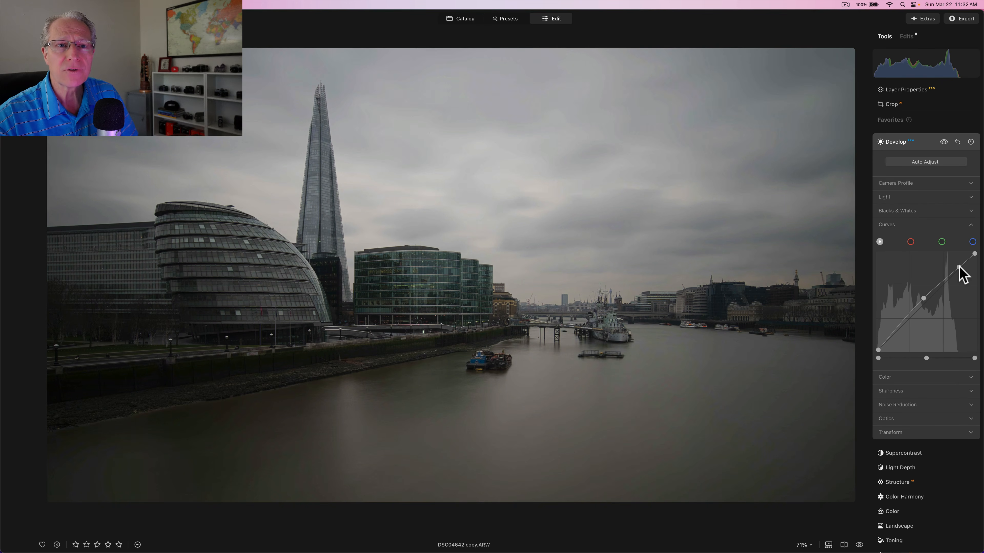
left_click_drag(959, 267, 961, 268)
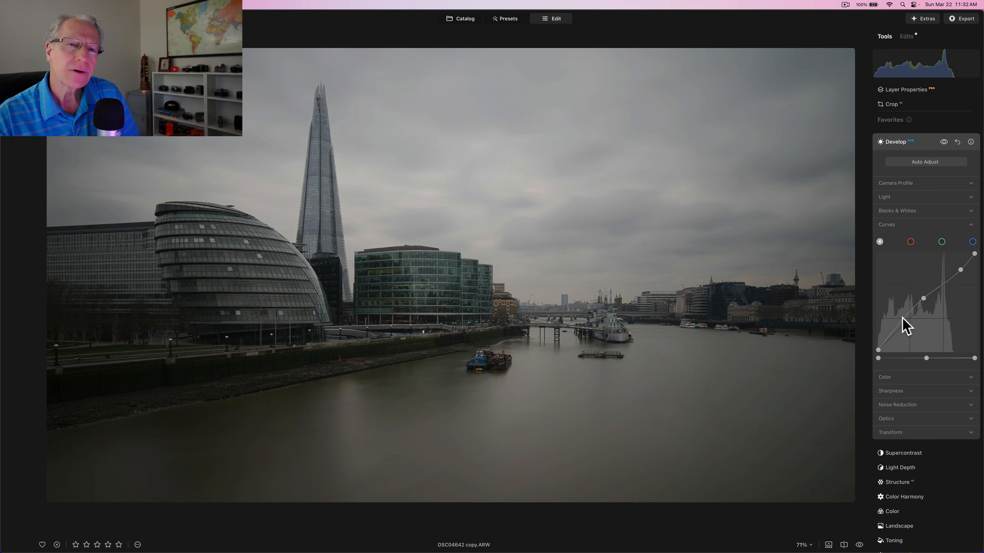
left_click_drag(891, 332, 894, 336)
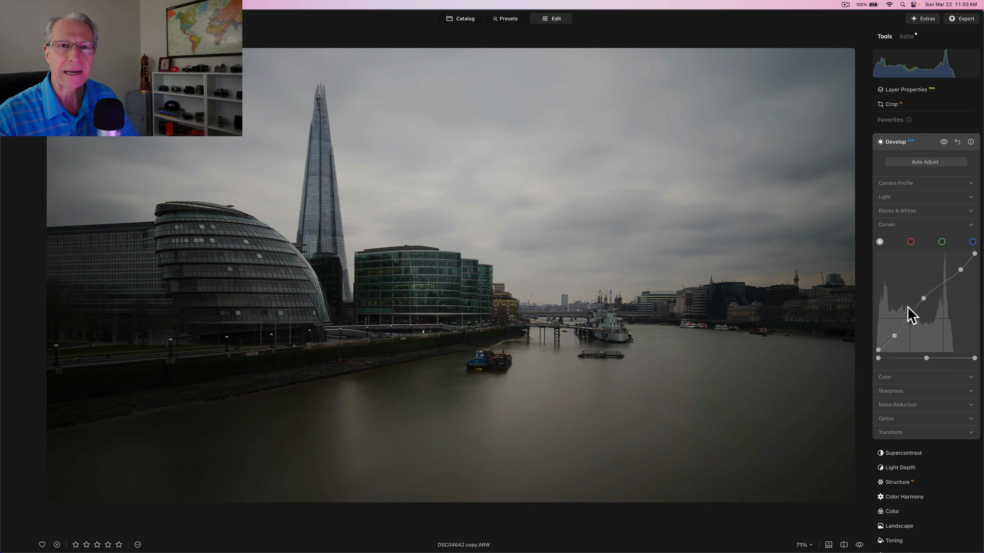
left_click(944, 143)
left_click(944, 143)
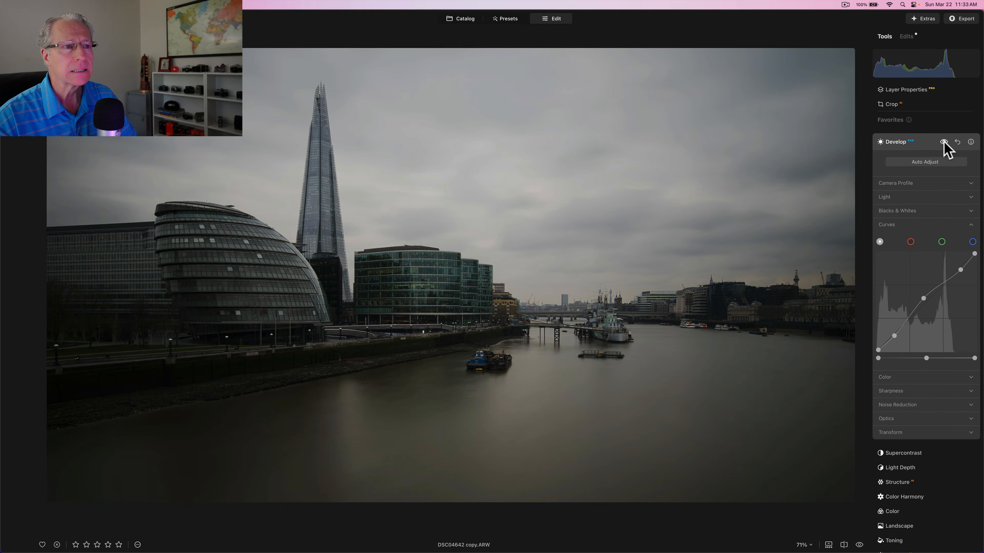
left_click(944, 143)
left_click(944, 142)
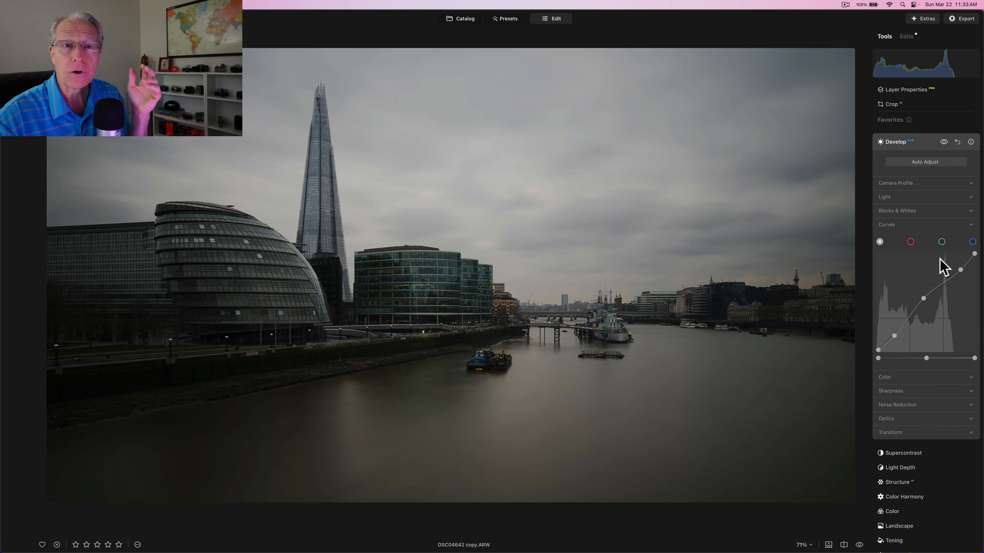
Remove the highlight, midtone and shadow points from the composite curve.
left_click_drag(960, 270, 960, 269)
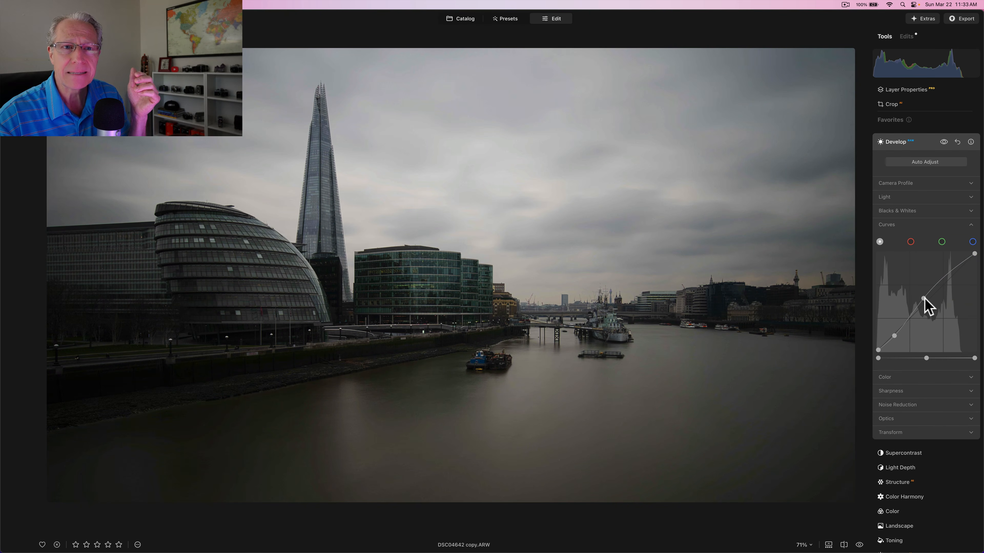
double_click(923, 299)
double_click(894, 337)
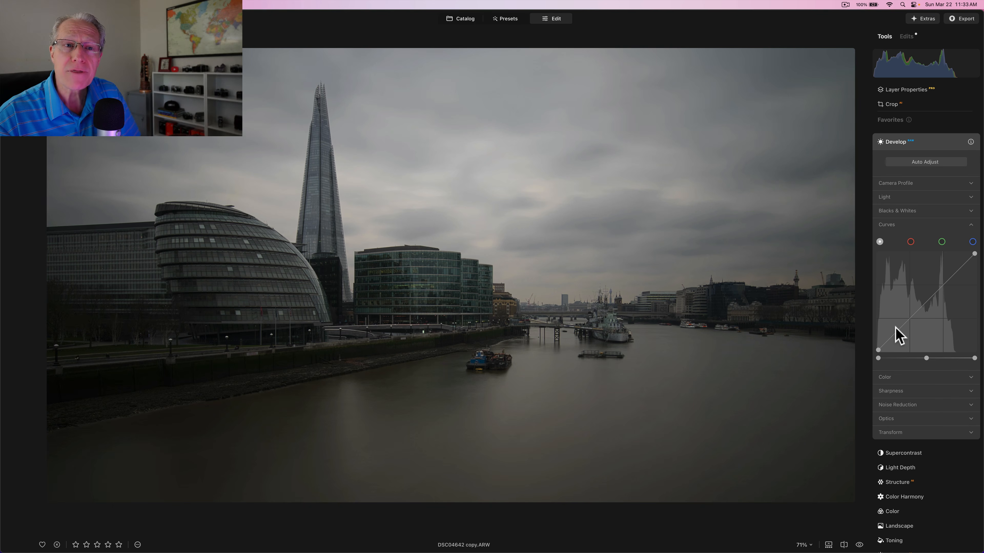
Try raising the composite curve's midtone point without any shadow anchor, and remove the point again.
left_click(910, 319)
left_click(929, 301)
left_click(930, 302)
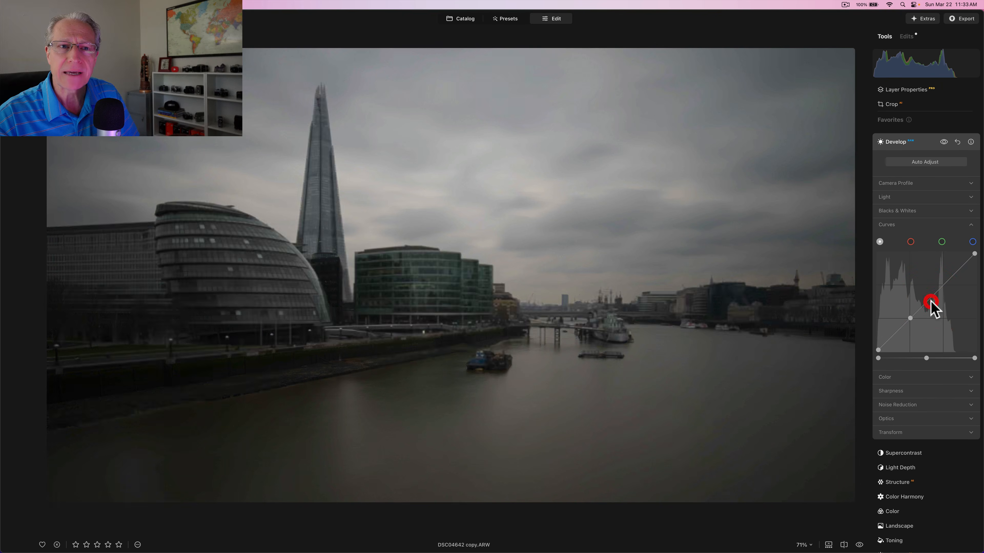
double_click(909, 318)
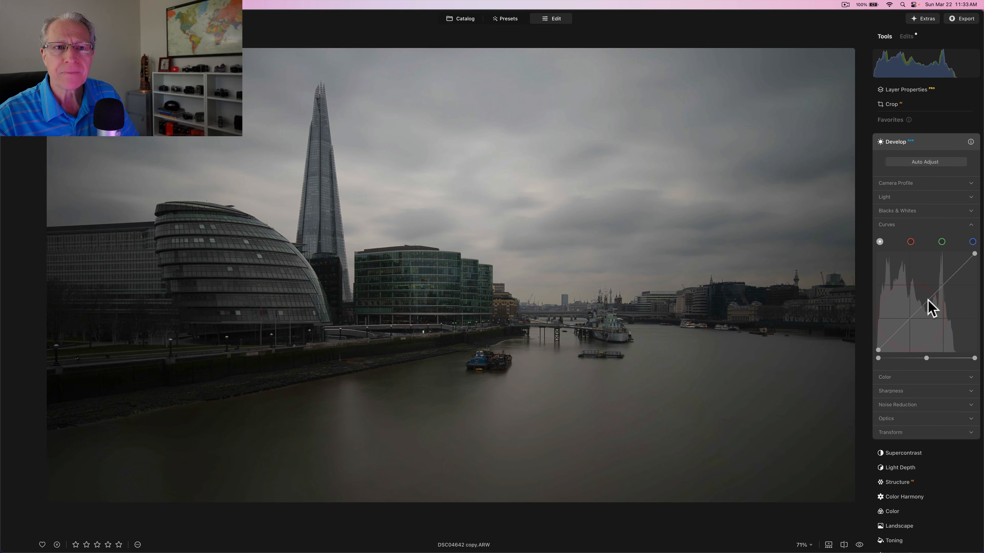
left_click_drag(928, 301, 921, 294)
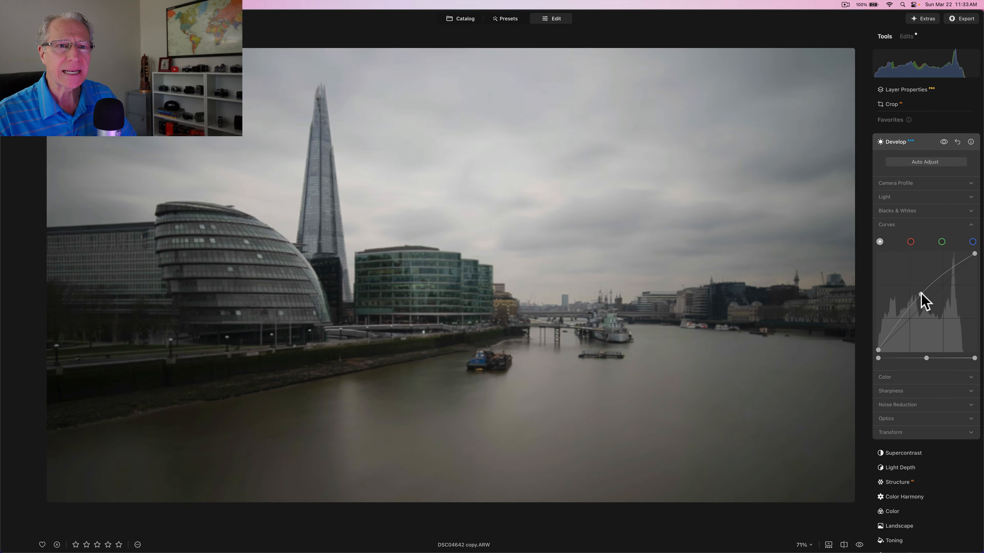
left_click(921, 294)
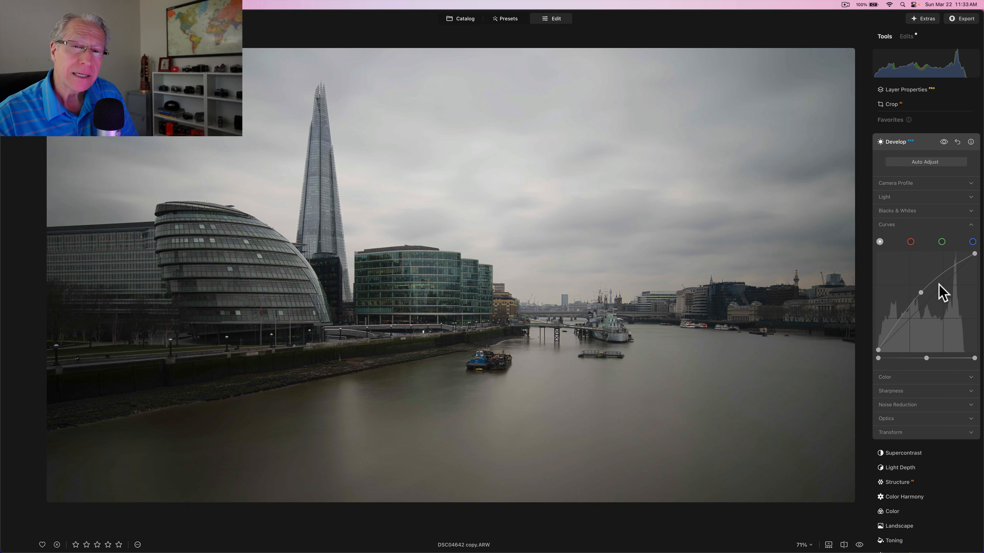
double_click(921, 294)
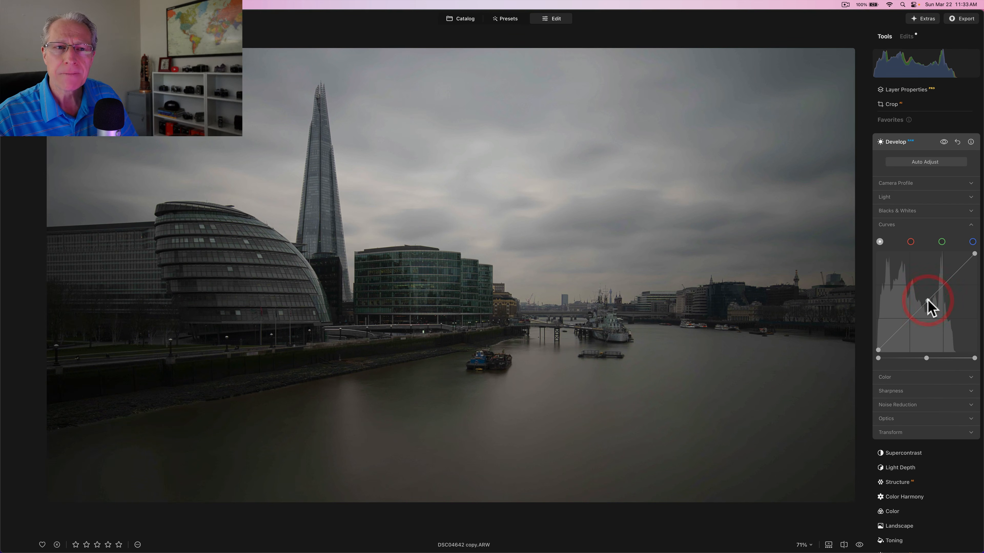
Anchor the composite curve where it crosses the outer gridlines, and raise its midtone point between the two anchors.
left_click(910, 319)
left_click(943, 285)
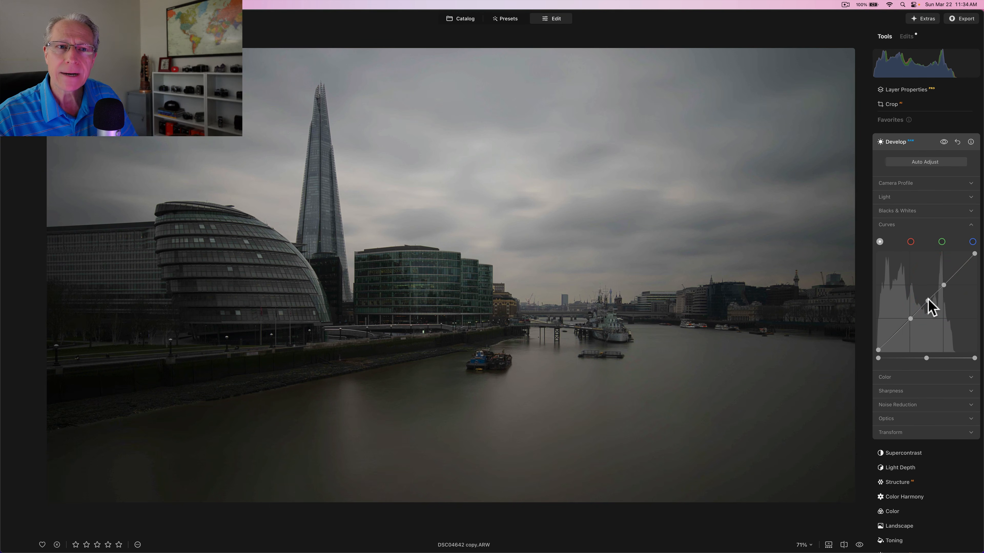
left_click_drag(928, 300, 923, 297)
left_click(942, 286)
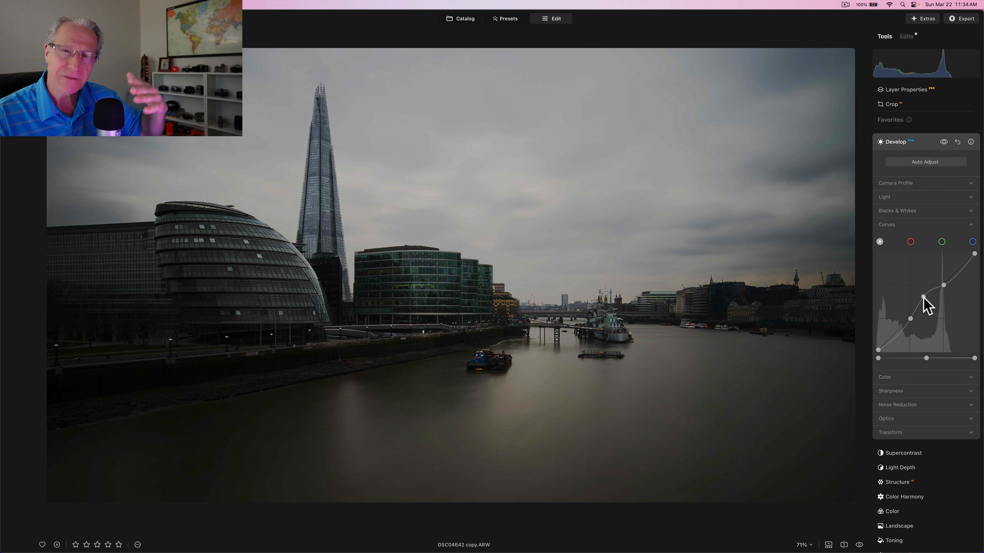
Add a deep-shadow point below the lower anchor on the composite curve and raise it slightly above the diagonal.
left_click(894, 335)
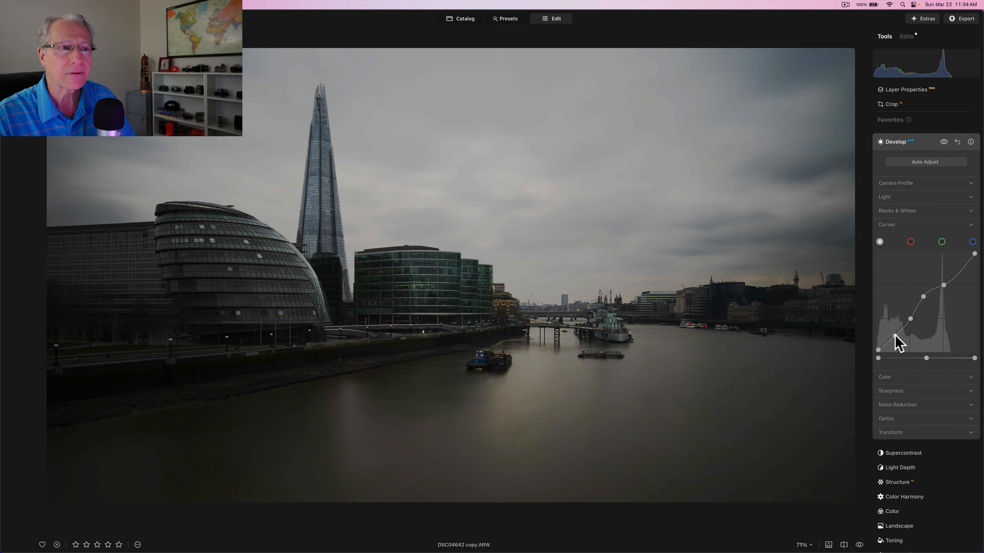
left_click_drag(895, 335, 894, 331)
left_click(909, 318)
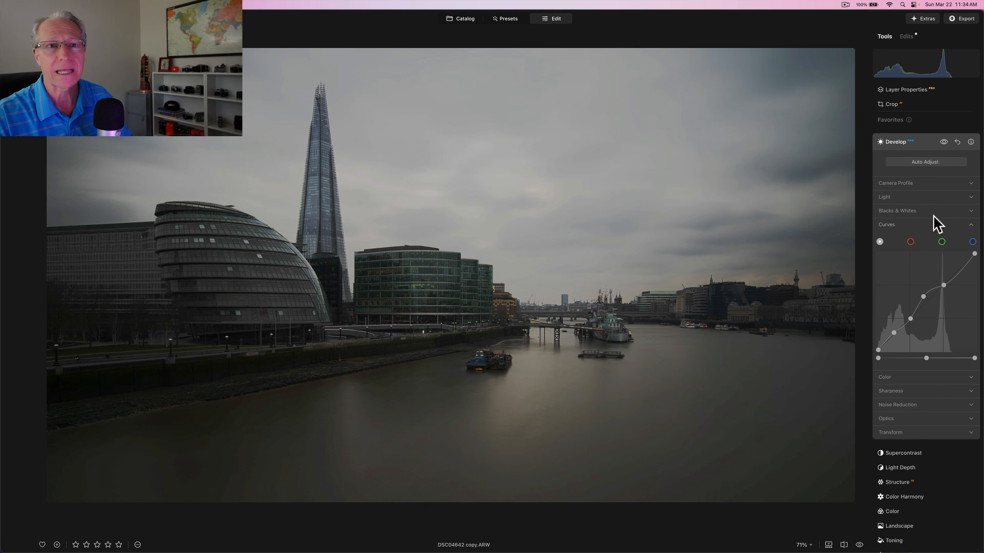
Compare the photo with and without the composite curve edit, and reset all Develop adjustments.
left_click(943, 143)
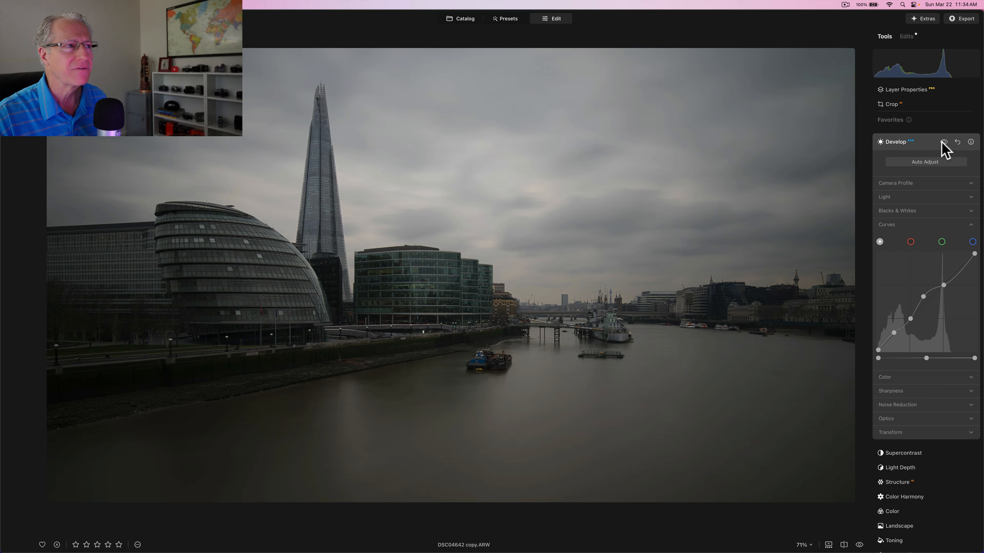
left_click(942, 143)
left_click(943, 142)
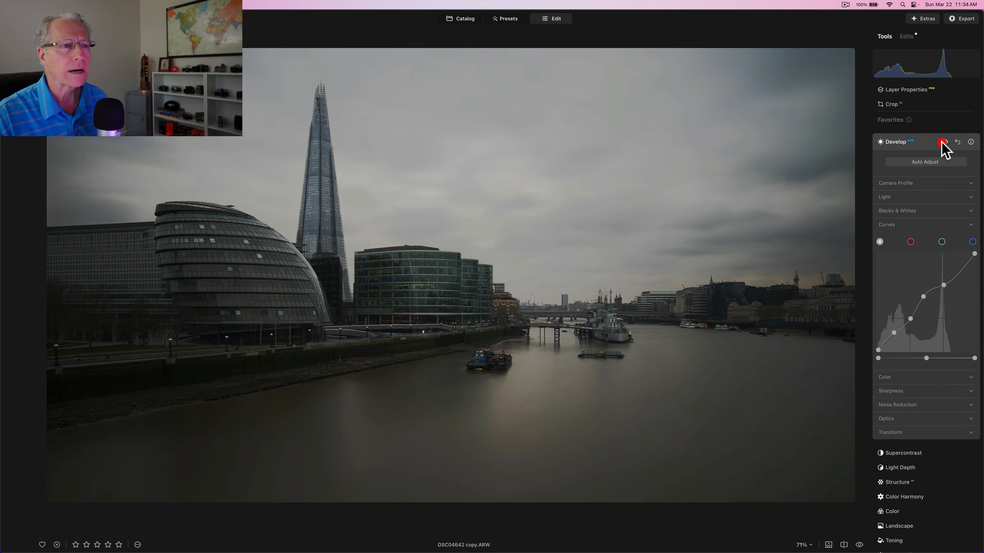
left_click(956, 143)
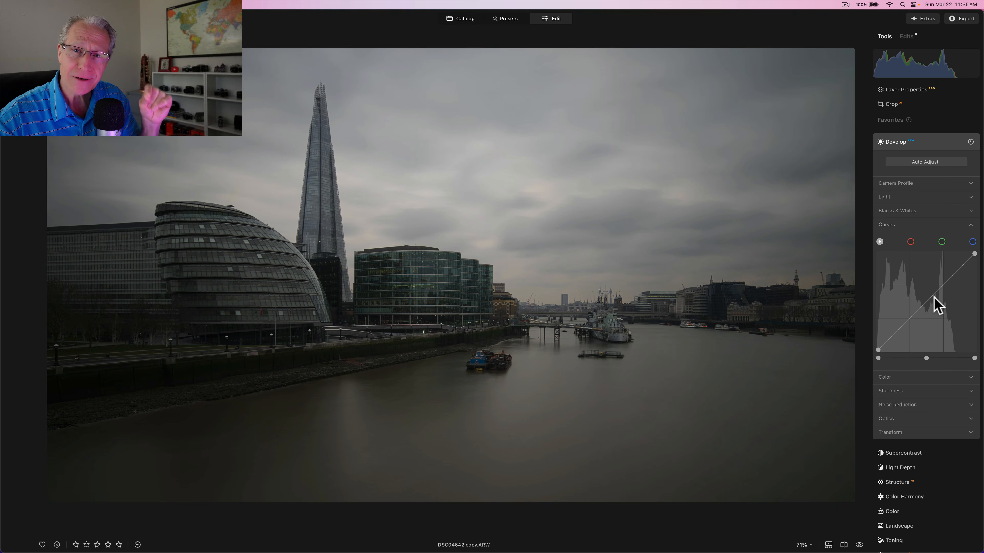
Try lowering the midtone point of the red channel's curve, and remove the point.
left_click(910, 242)
mouse_move(928, 299)
left_mouse_down()
mouse_move(921, 290)
mouse_move(936, 306)
left_mouse_up()
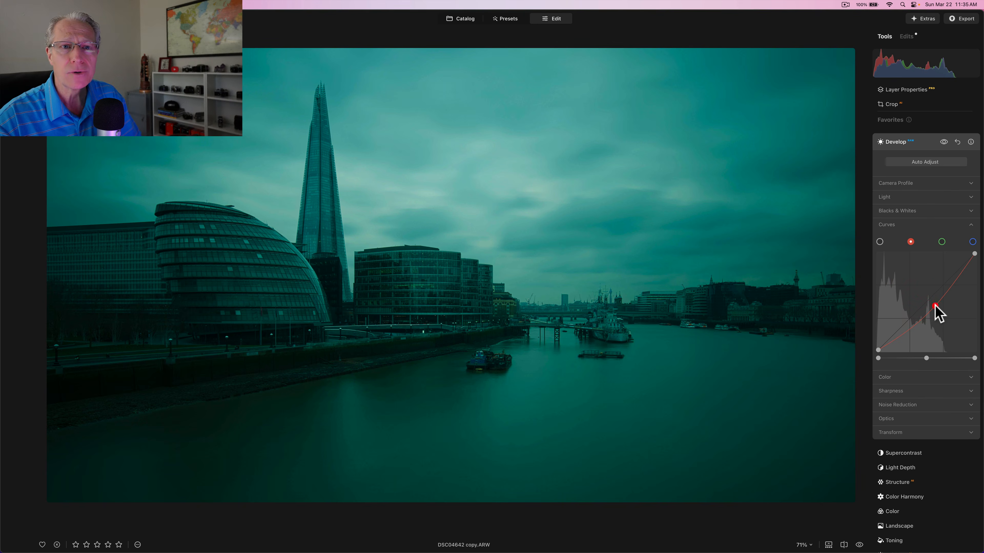
double_click(935, 305)
Try lowering a deep-shadow point on the red curve below midtone and lower-gridline anchors, and reset Develop.
left_click(928, 300)
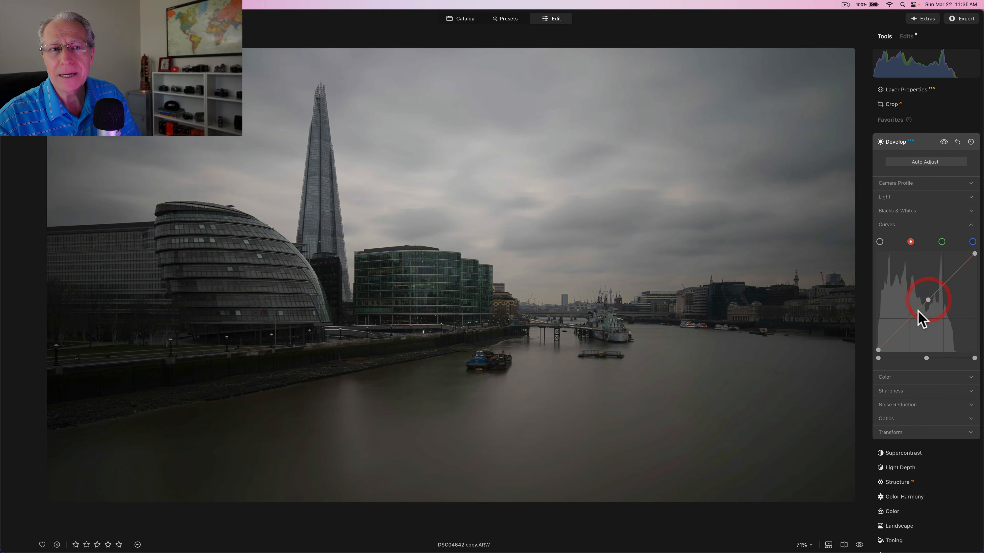
left_click(910, 318)
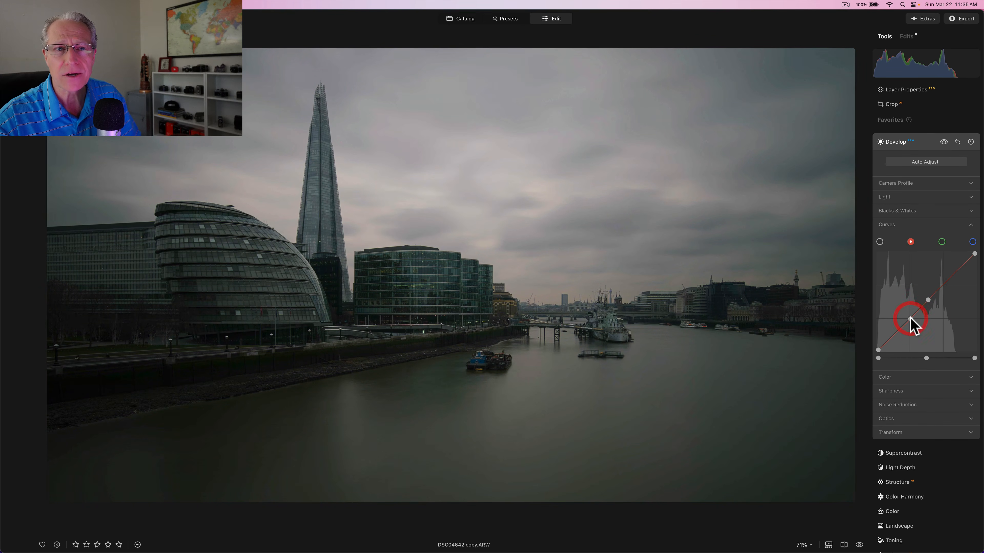
left_click(895, 334)
left_click_drag(895, 335, 897, 336)
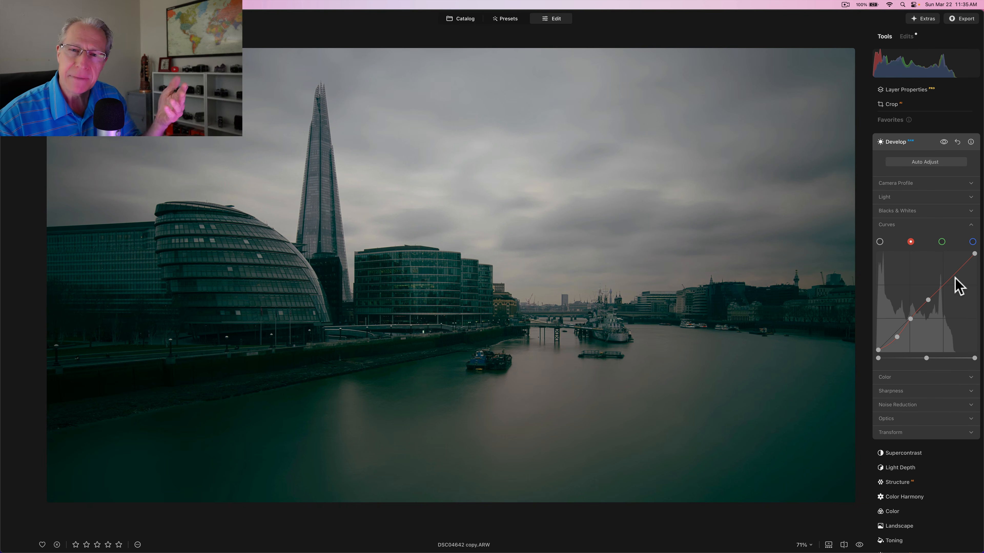
left_click(957, 142)
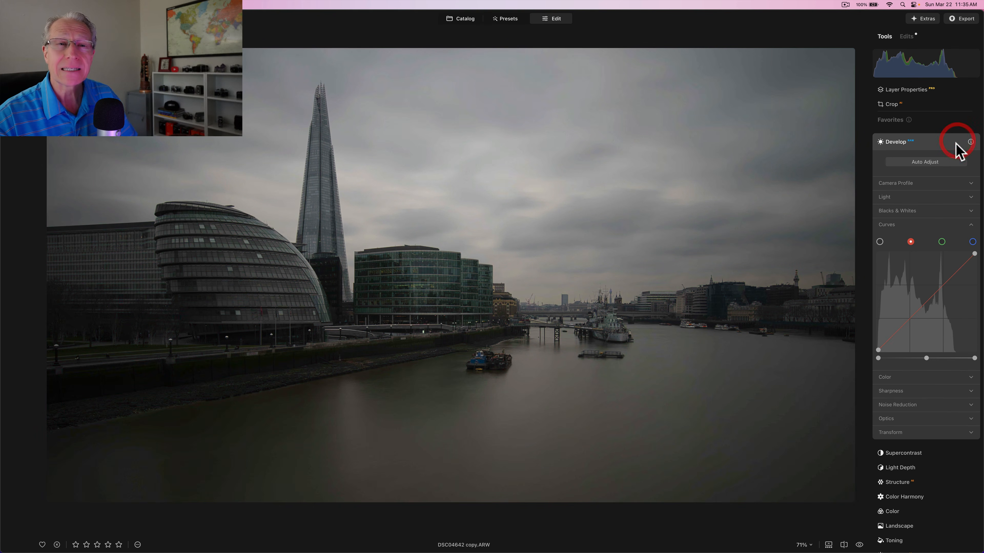
Try raising the midtone point of the green channel's curve, and remove the point.
left_click(941, 243)
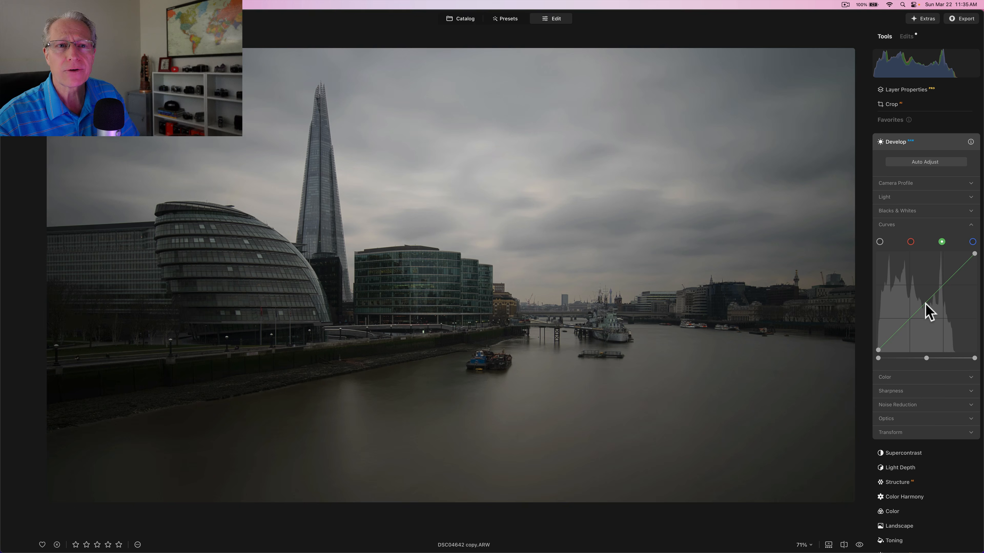
left_click_drag(926, 300, 922, 295)
double_click(922, 296)
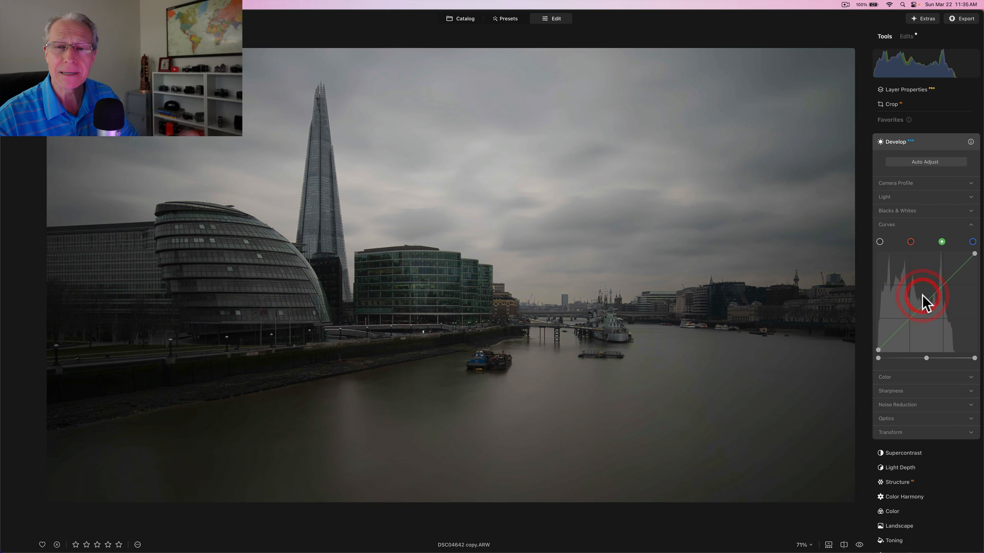
Try raising the midtone point of the blue channel's curve slightly, and view the Color temperature settings for comparison.
left_click(972, 241)
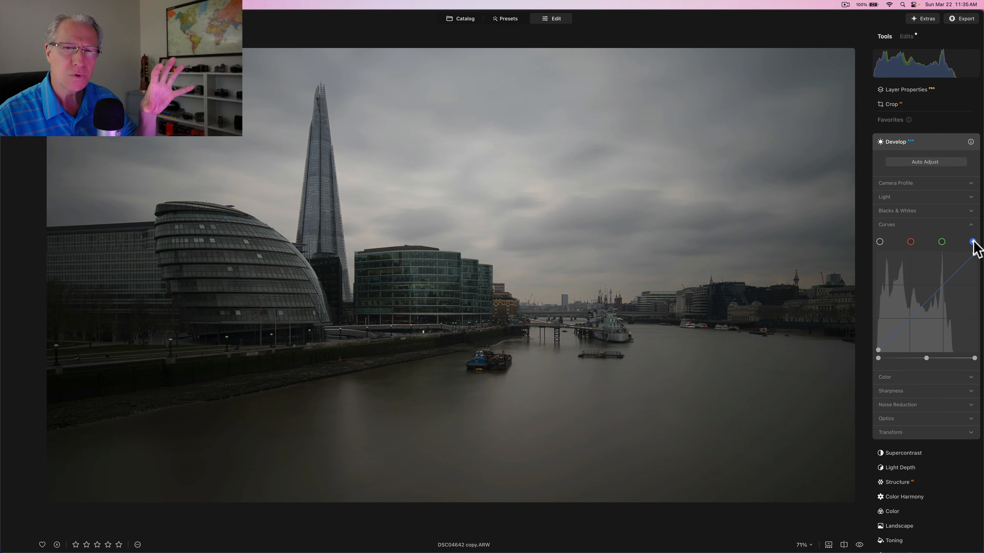
left_click(928, 300)
left_click_drag(929, 299, 926, 295)
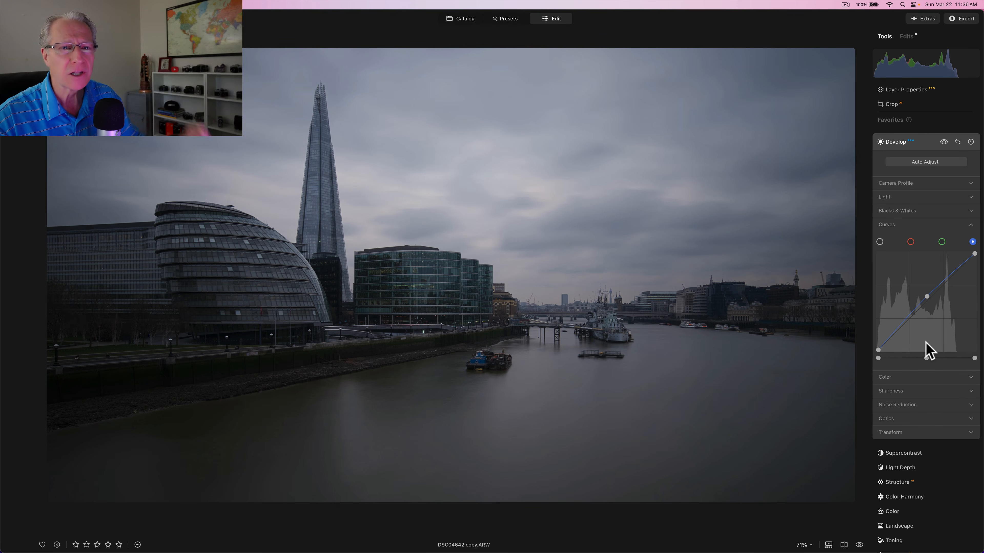
left_click(908, 379)
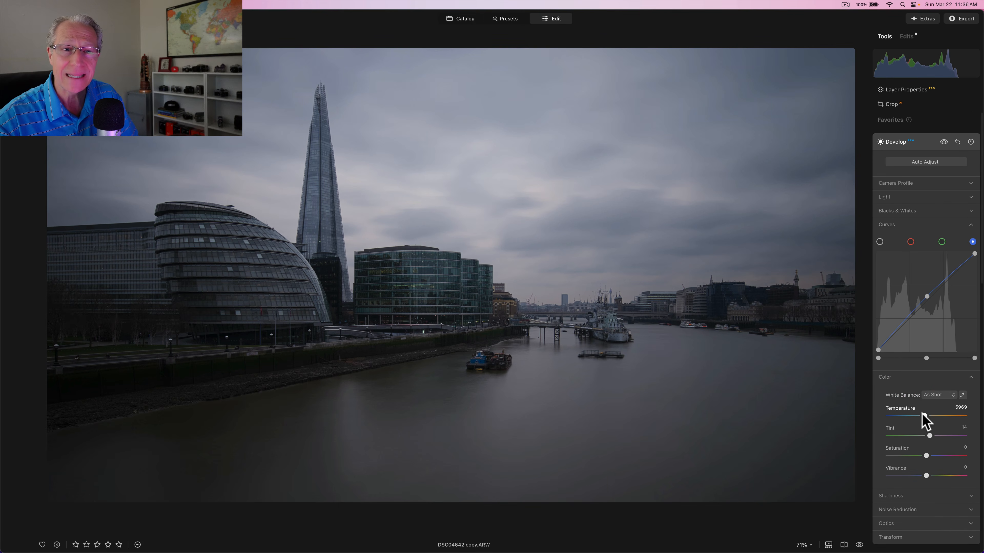
left_click(890, 376)
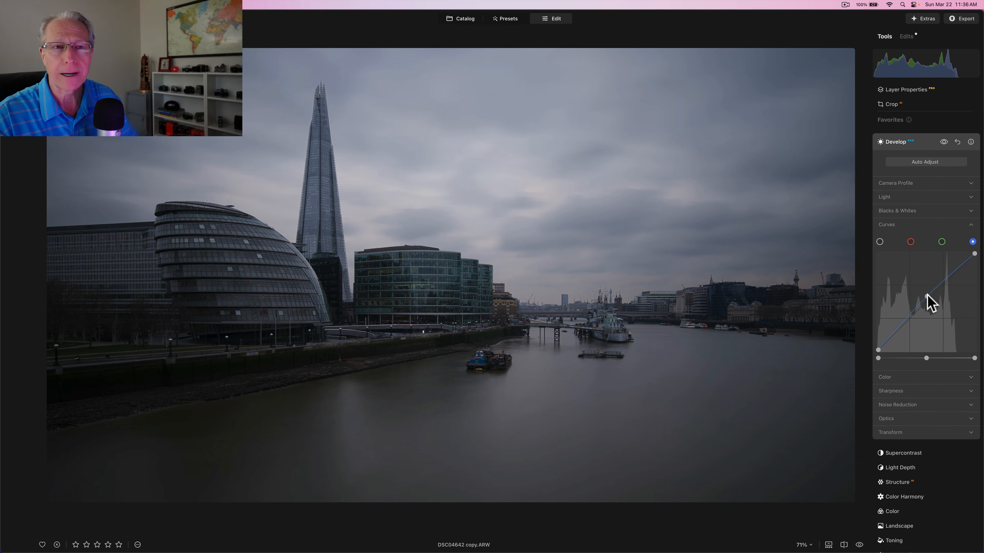
Anchor the blue curve with points at the lower and upper gridlines, and adjust the midtone point between them.
left_click(908, 317)
left_click(944, 282)
left_click(943, 282)
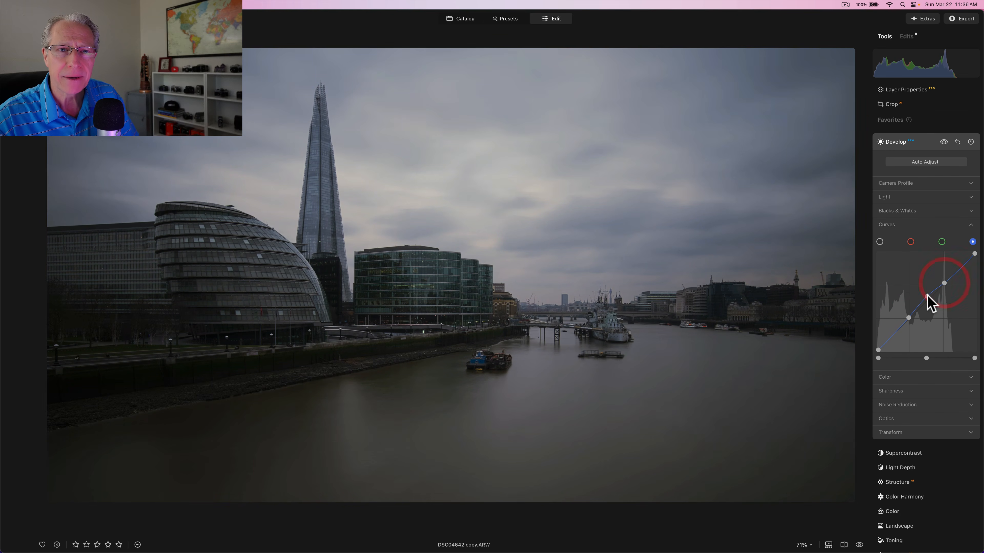
left_click(927, 297)
Try lifting several shadow points on the blue curve and lowering its midtone point, and reset Develop.
left_click(893, 338)
left_click_drag(893, 339, 890, 335)
left_click(889, 336)
left_click(883, 341)
left_click(895, 326)
left_click(895, 326)
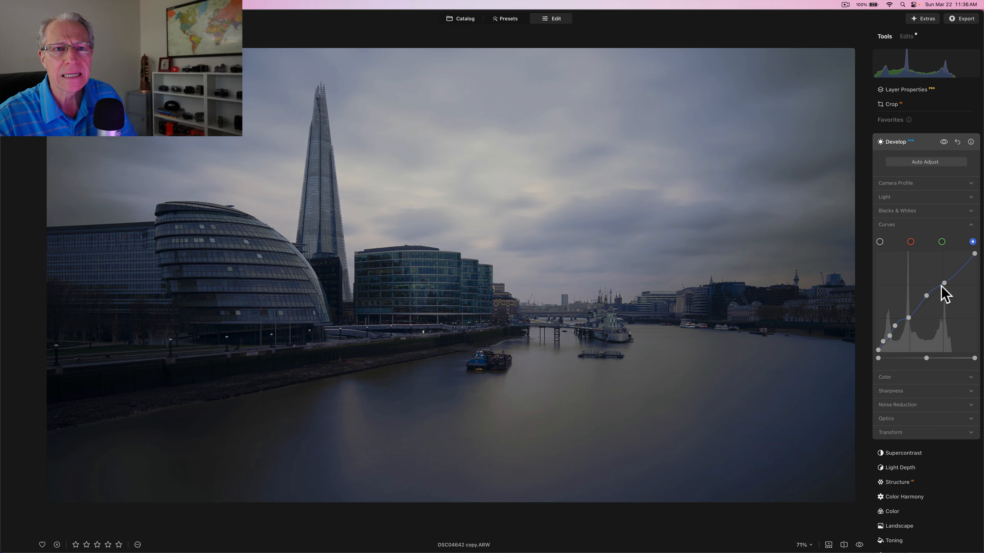
left_click(924, 301)
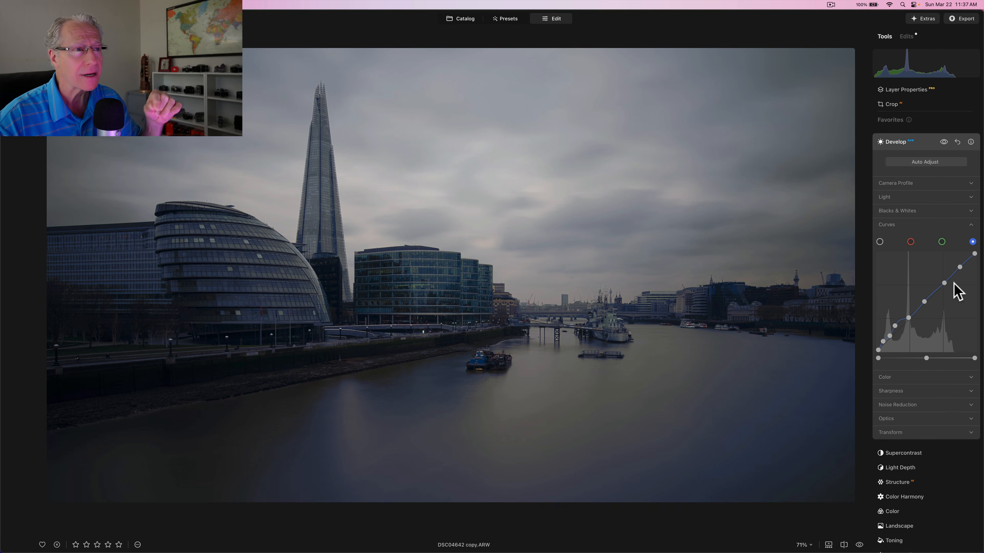
left_click(957, 142)
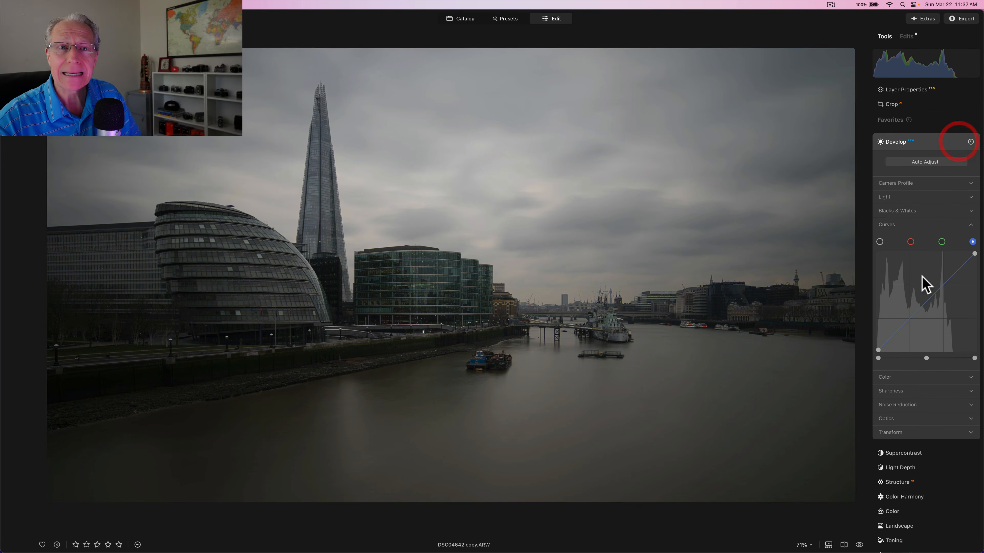
Raise the blue curve slightly with midtone, highlight and shadow points to cool the whole photo.
left_click(926, 300)
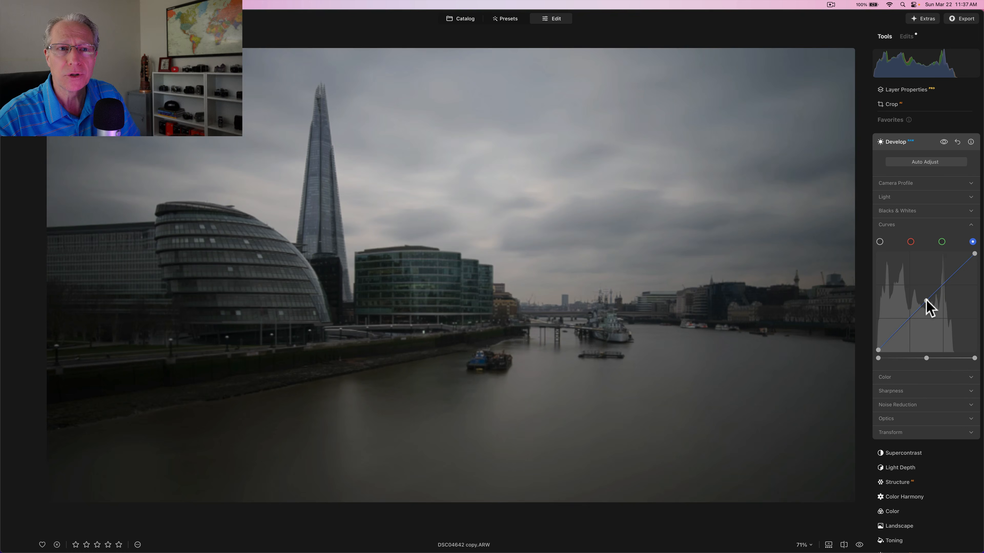
left_click_drag(926, 300, 924, 298)
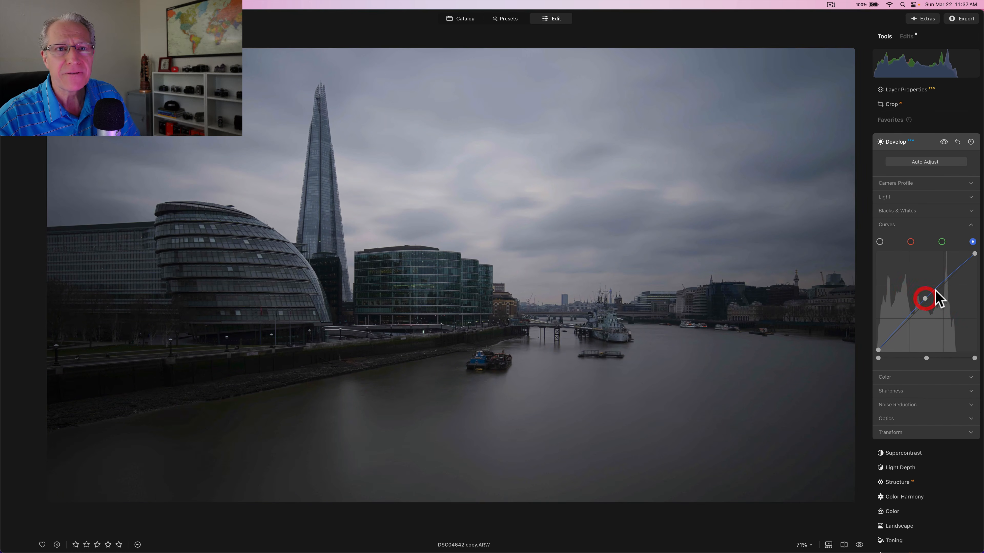
left_click(949, 273)
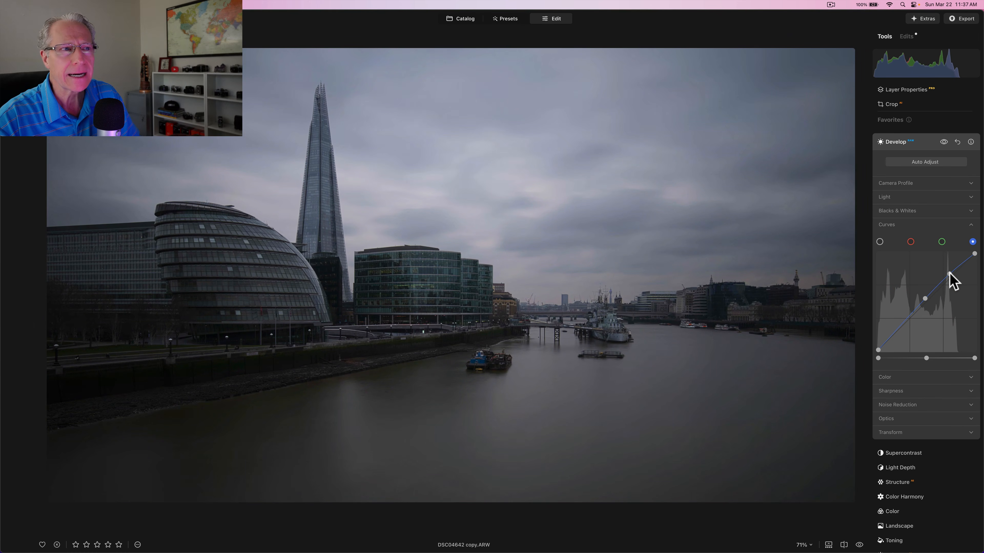
left_click(949, 274)
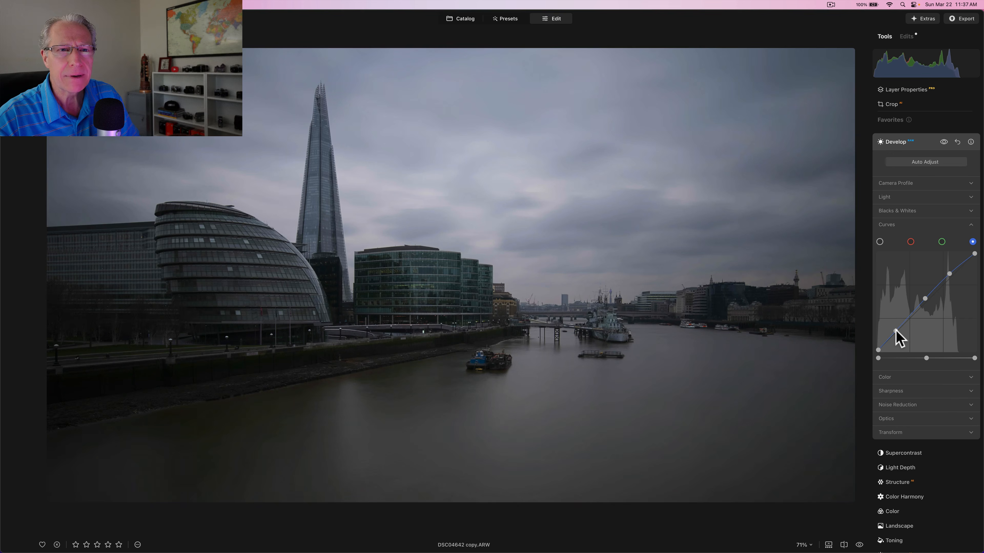
left_click(894, 330)
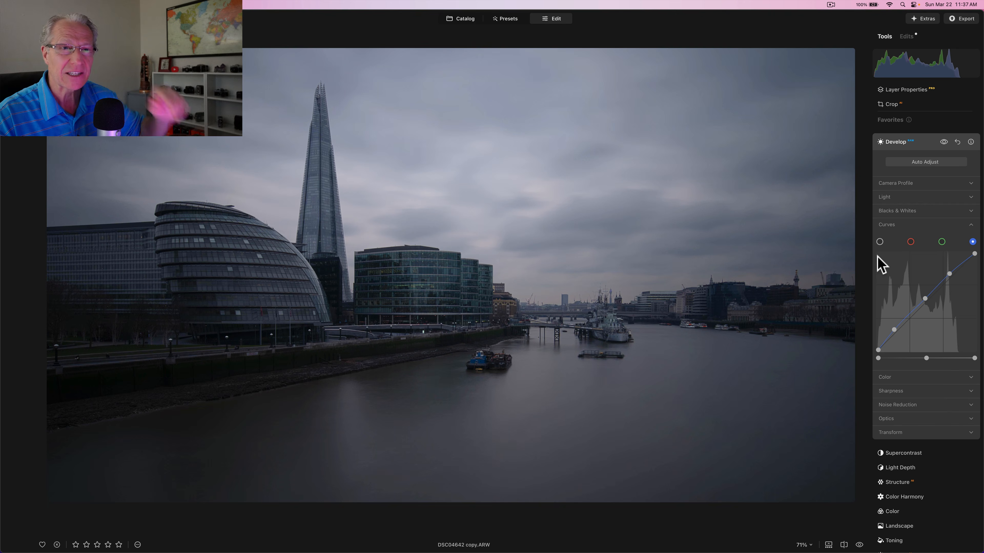
Add a gentle S-curve to the composite channel by lowering the lower-gridline point and raising the upper-gridline point.
left_click(879, 242)
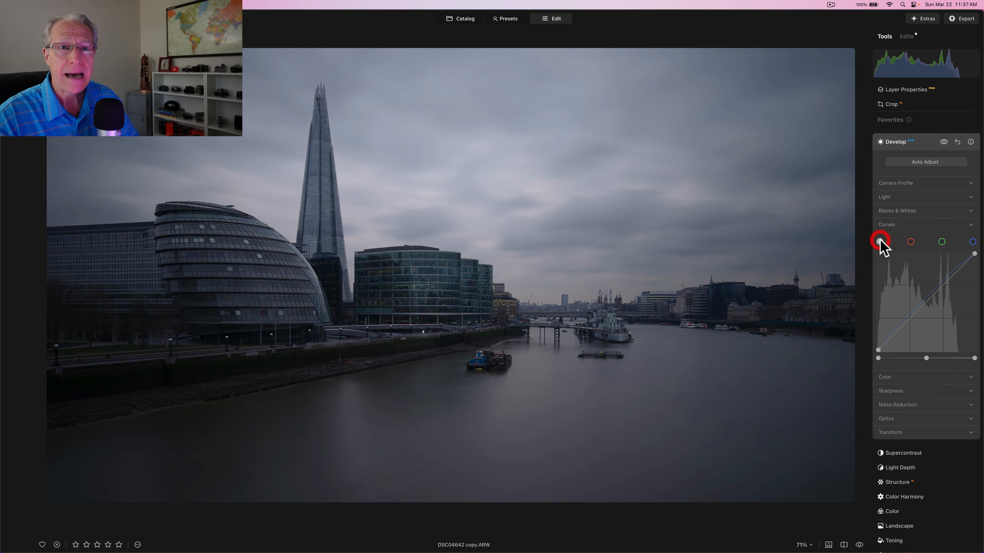
left_click(941, 283)
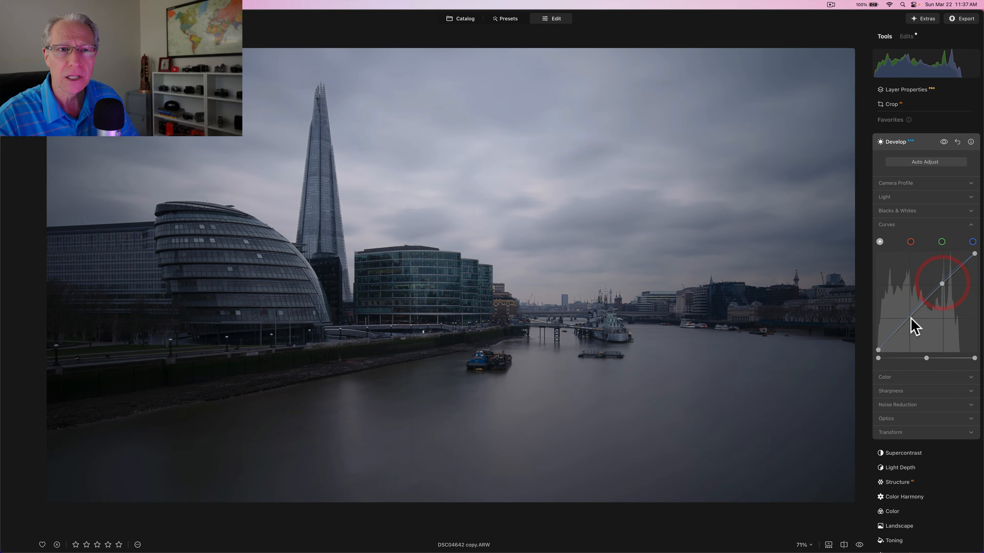
left_click_drag(910, 317, 912, 321)
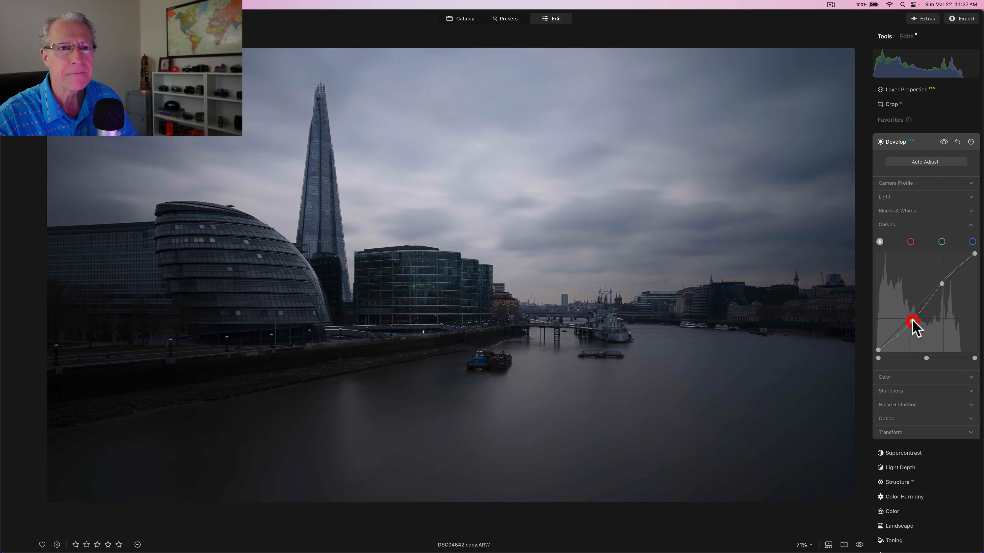
left_click_drag(941, 284, 940, 281)
left_click(940, 282)
Refine the composite curve by lifting a deep-shadow point and adding points in the midtones and upper highlights.
left_click(895, 338)
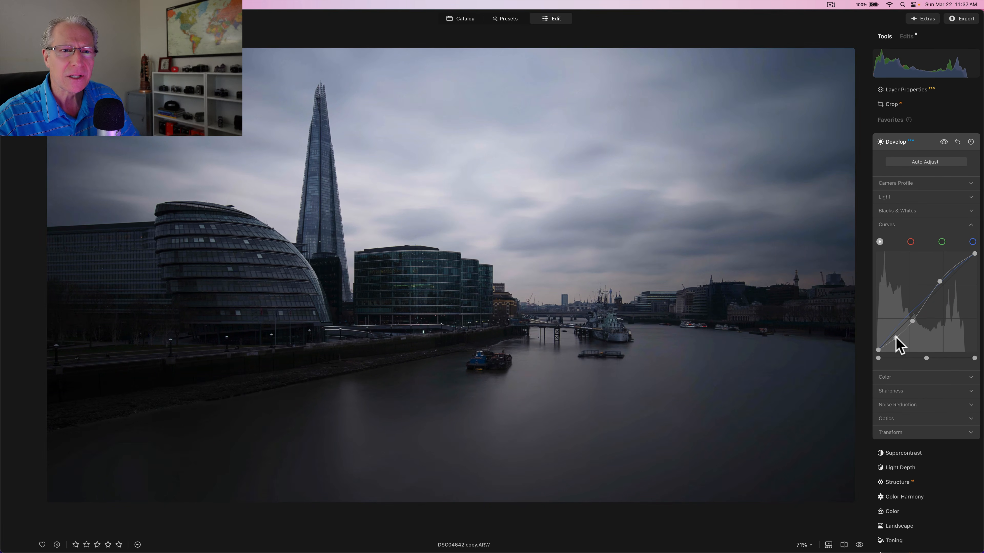
left_click_drag(895, 338, 894, 336)
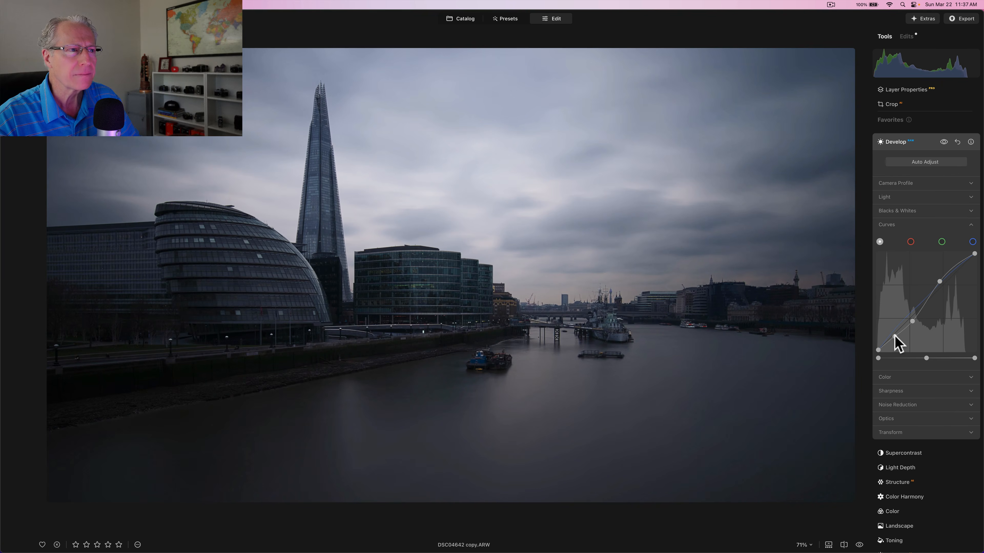
left_click(923, 305)
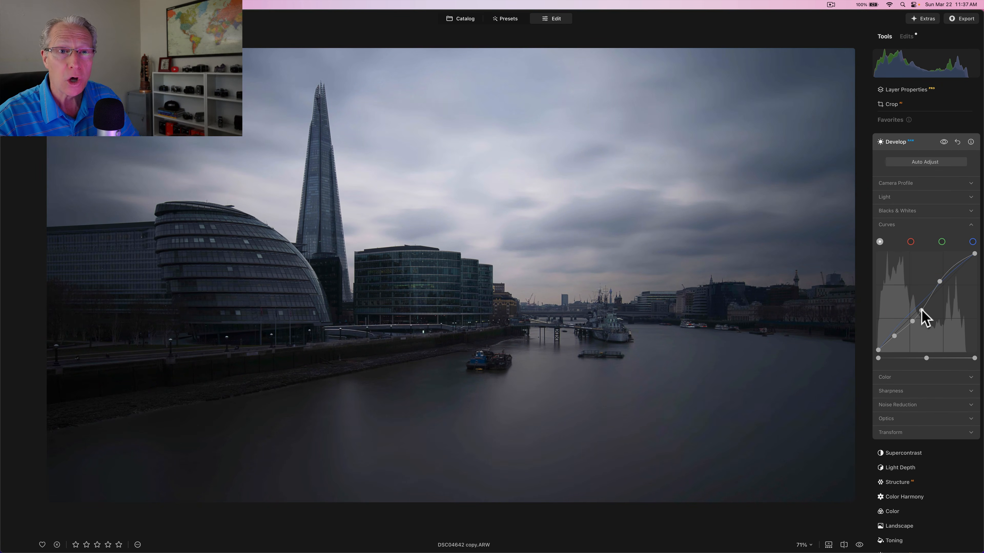
left_click(921, 309)
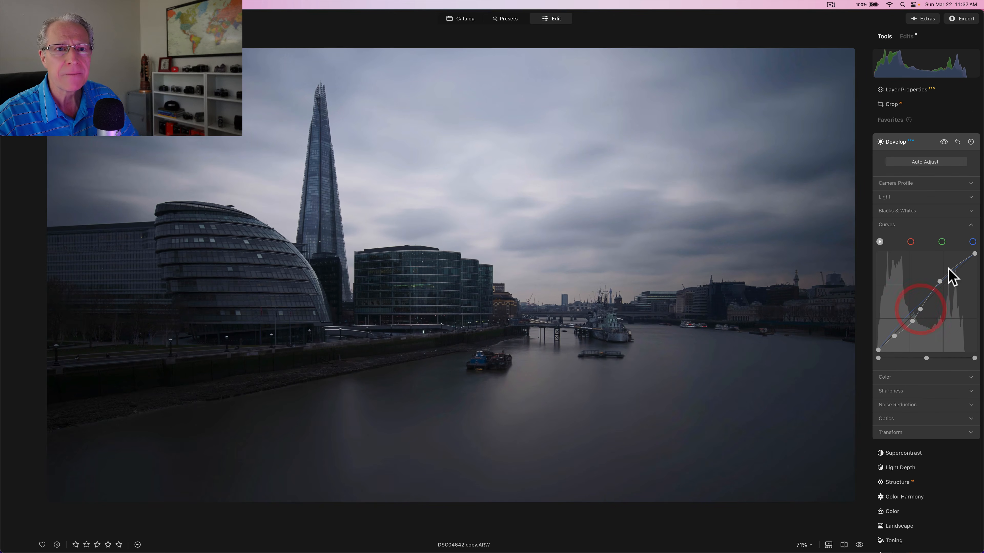
left_click(958, 265)
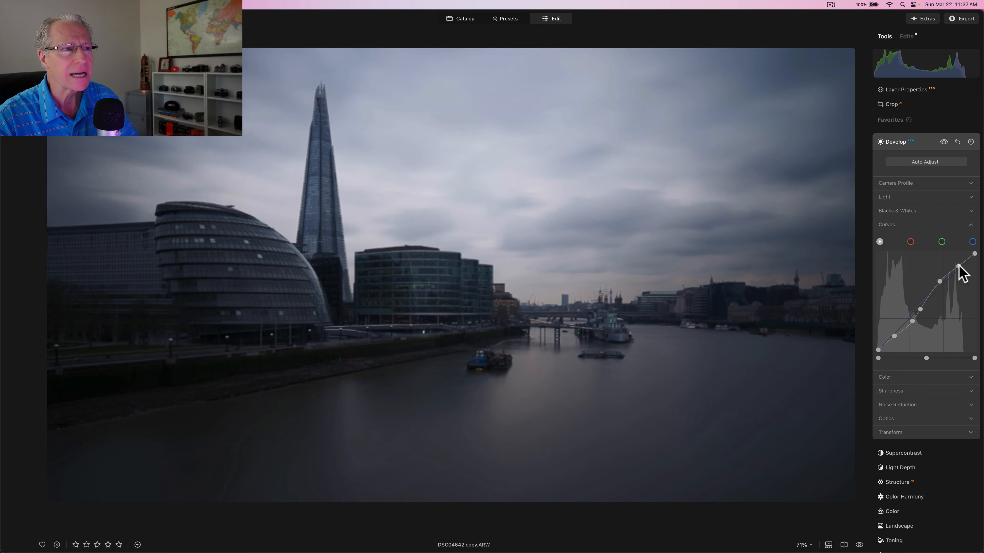
left_click(959, 266)
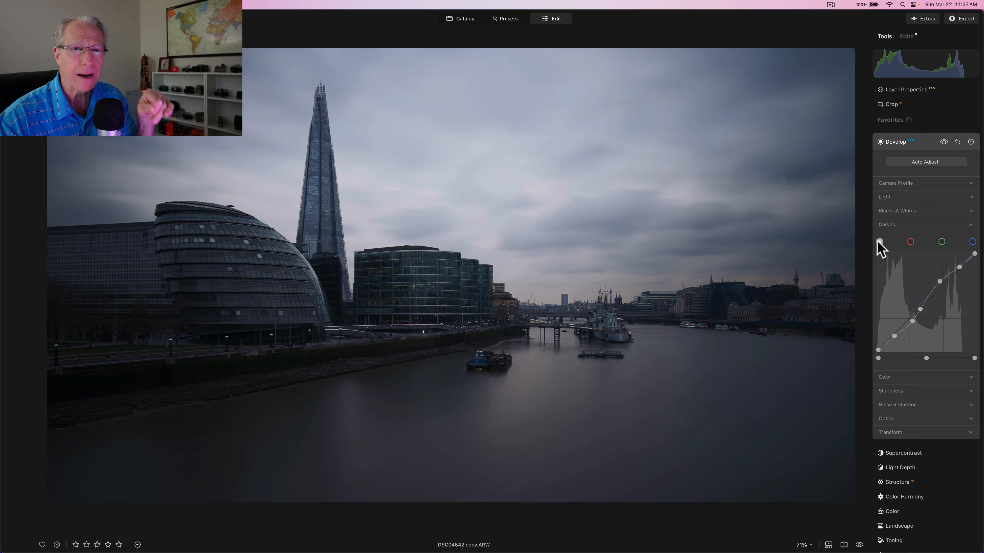
Review the blue and composite curves, compare the photo with and without the edits, and reset Develop.
left_click(972, 241)
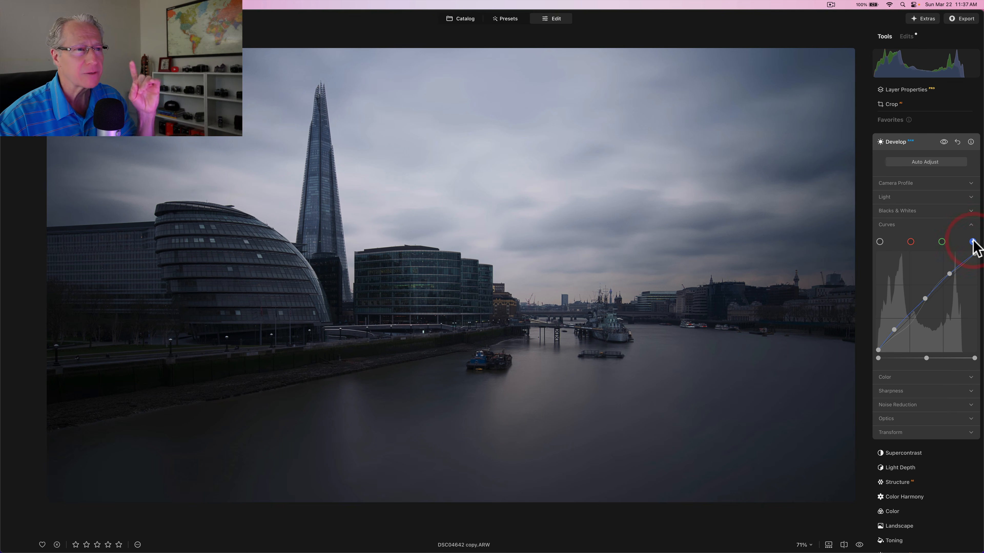
left_click(885, 244)
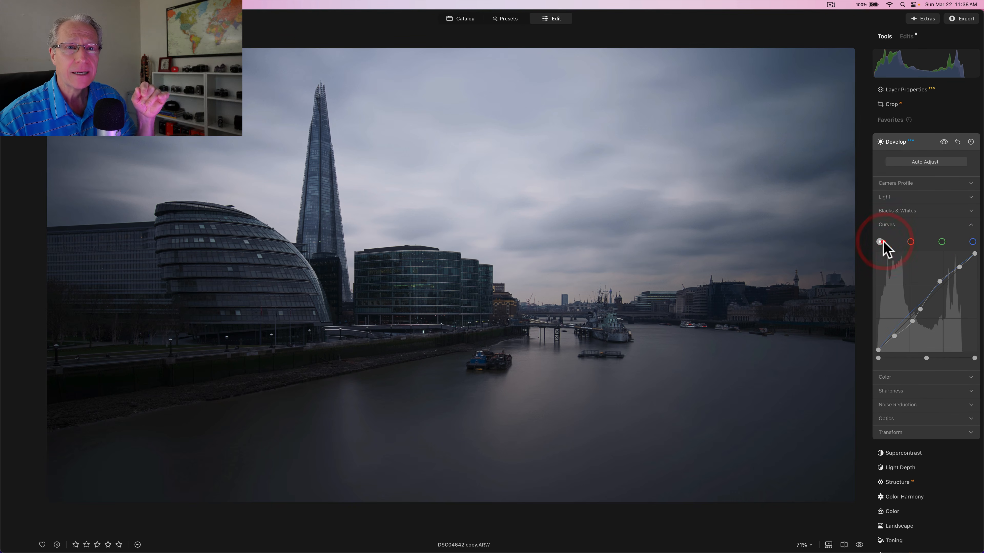
left_click(944, 142)
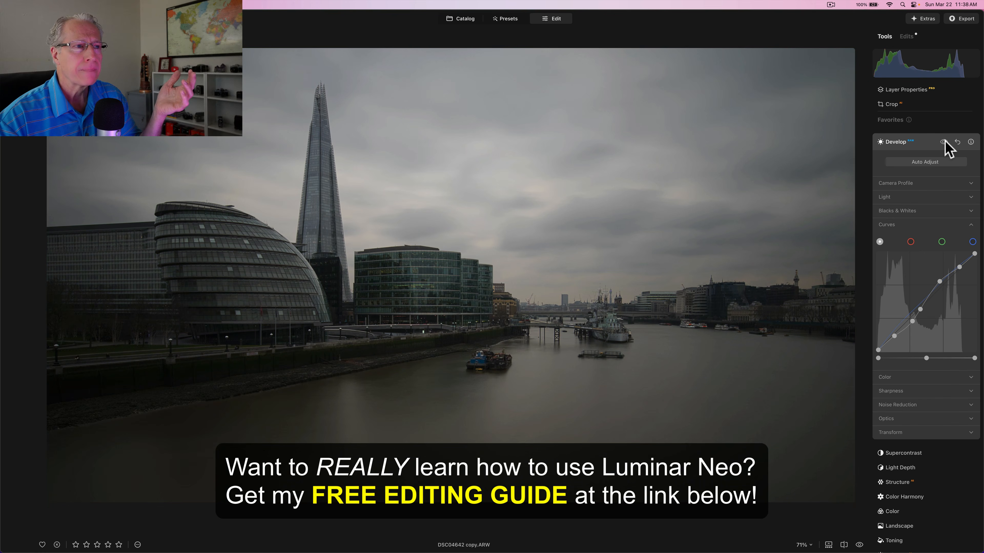
left_click(943, 142)
left_click(944, 143)
left_click(943, 143)
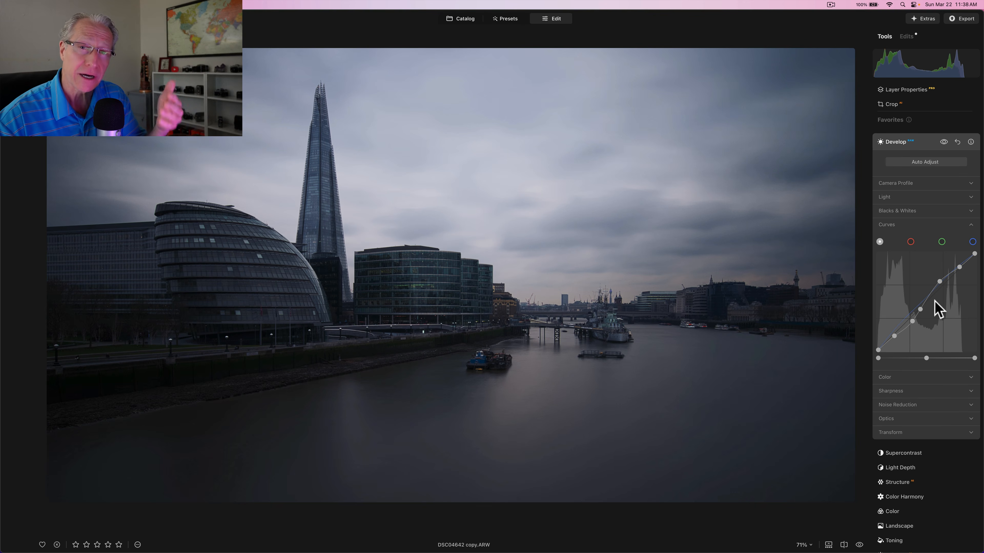
left_click(957, 141)
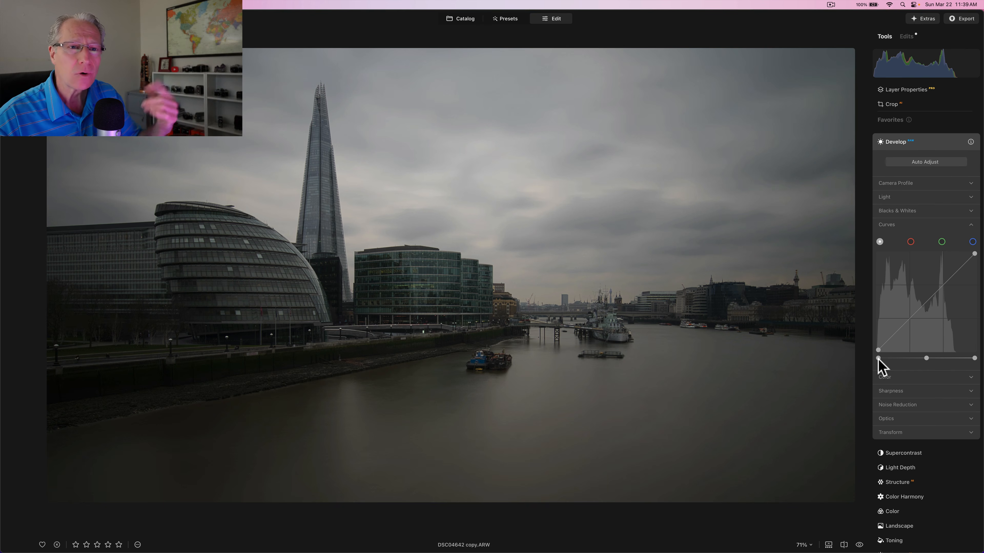
Try moving the black-point slider and the white-point slider below the composite curve inward, resetting each.
left_click_drag(878, 358, 897, 347)
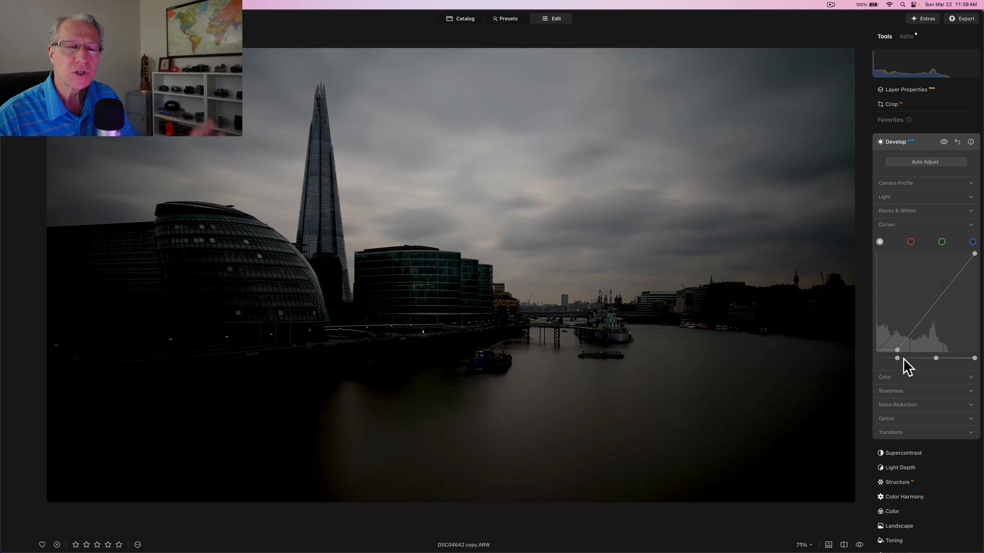
double_click(897, 358)
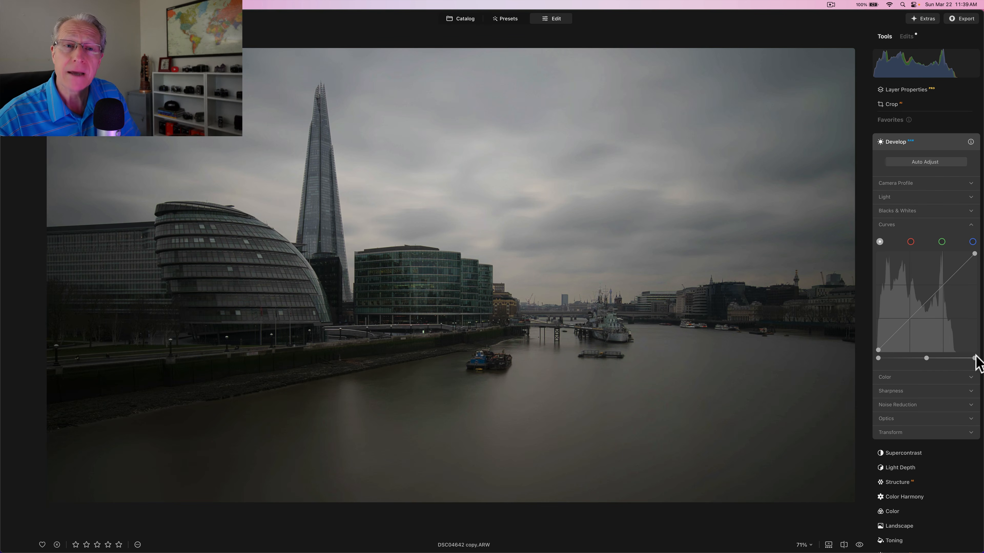
left_click_drag(974, 358, 930, 359)
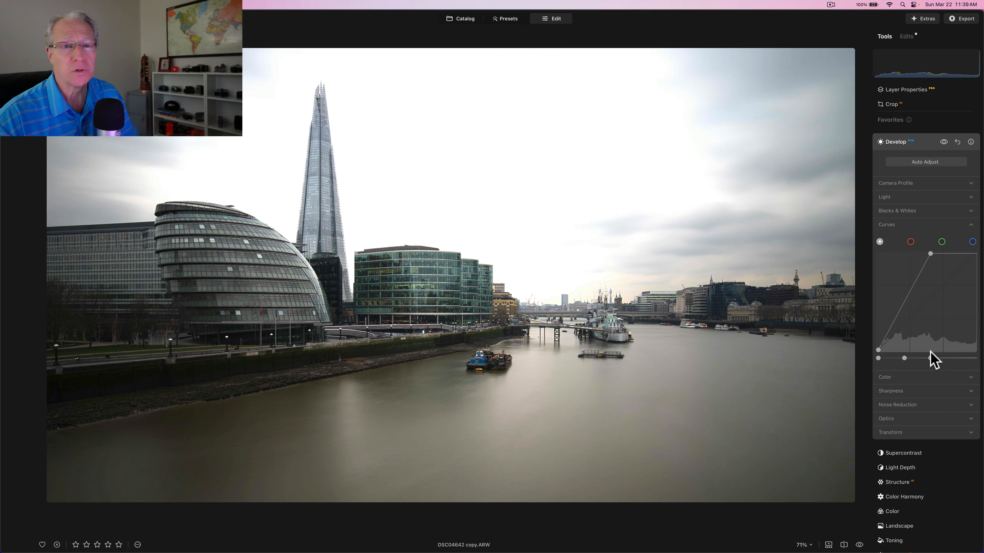
double_click(930, 359)
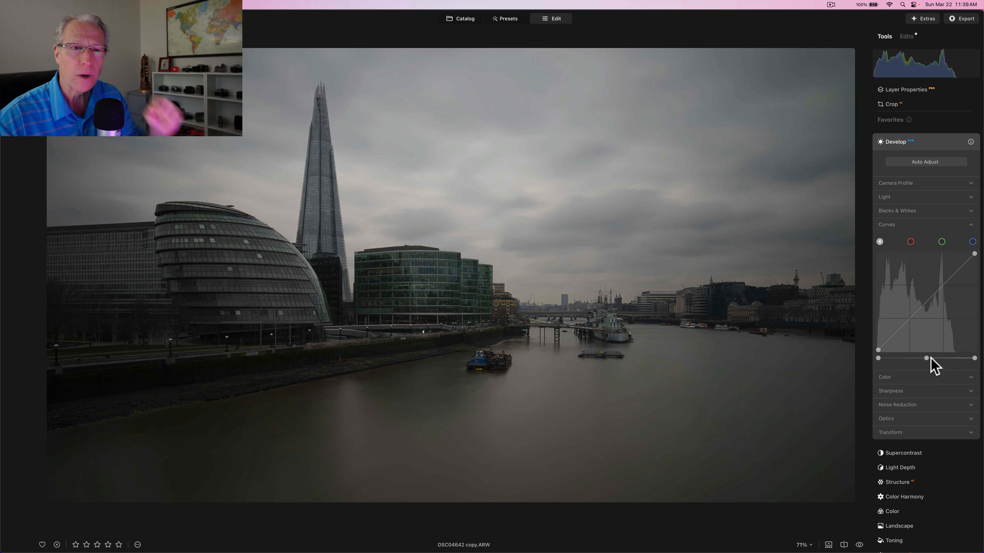
Try moving the black and white endpoints directly on the composite curve, and restore the straight curve.
mouse_move(878, 349)
left_mouse_down()
mouse_move(890, 350)
mouse_move(875, 342)
mouse_move(874, 355)
left_mouse_up()
left_click_drag(975, 254, 949, 277)
double_click(949, 277)
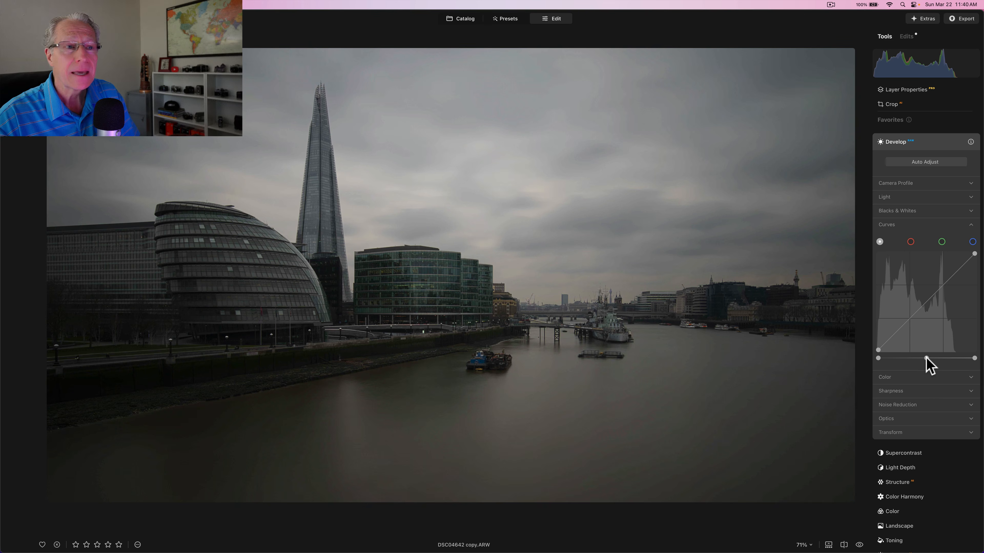
Compare brightening midtones with the midtone slider and with a raised composite curve point, resetting each adjustment.
mouse_move(928, 359)
left_mouse_down()
mouse_move(941, 358)
mouse_move(921, 355)
left_mouse_up()
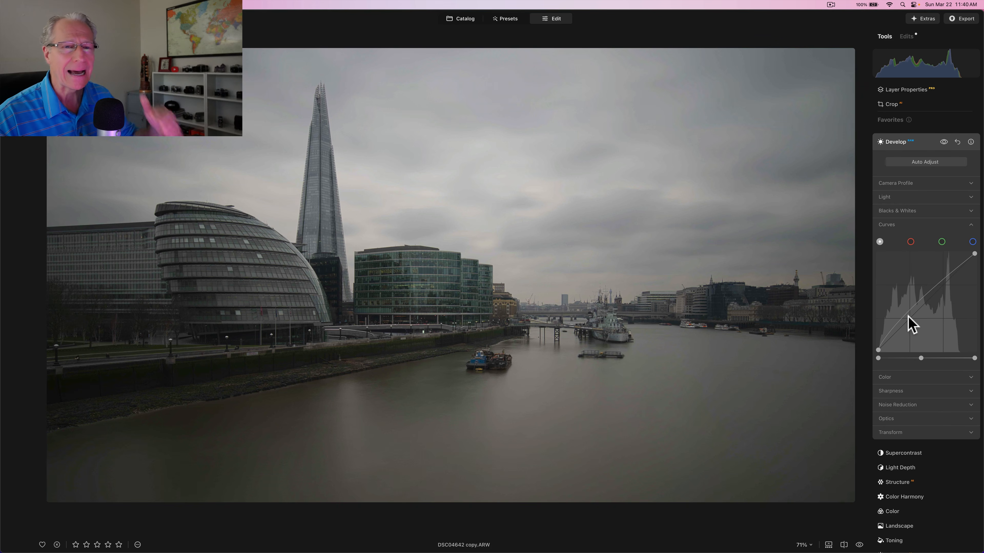
double_click(920, 357)
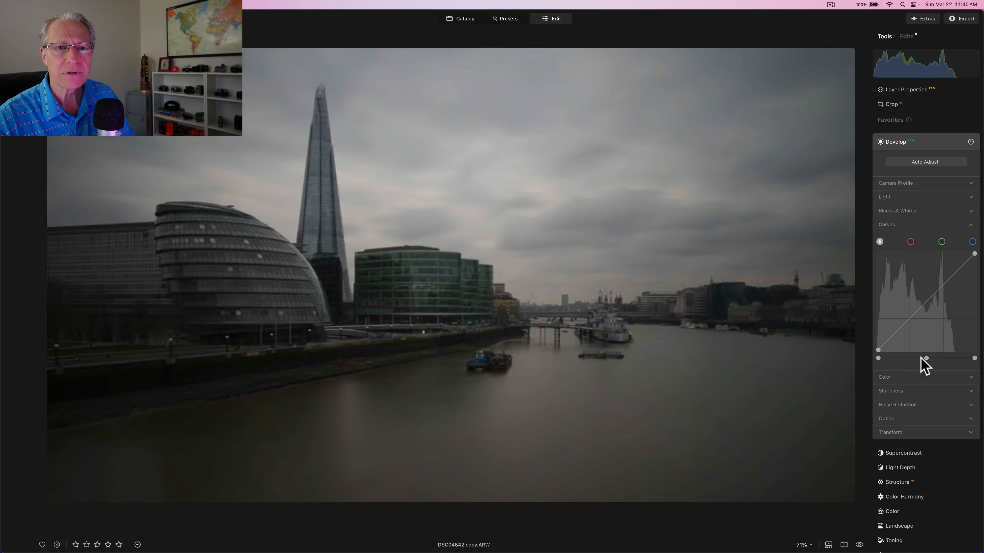
left_click(926, 301)
left_click_drag(926, 302, 922, 297)
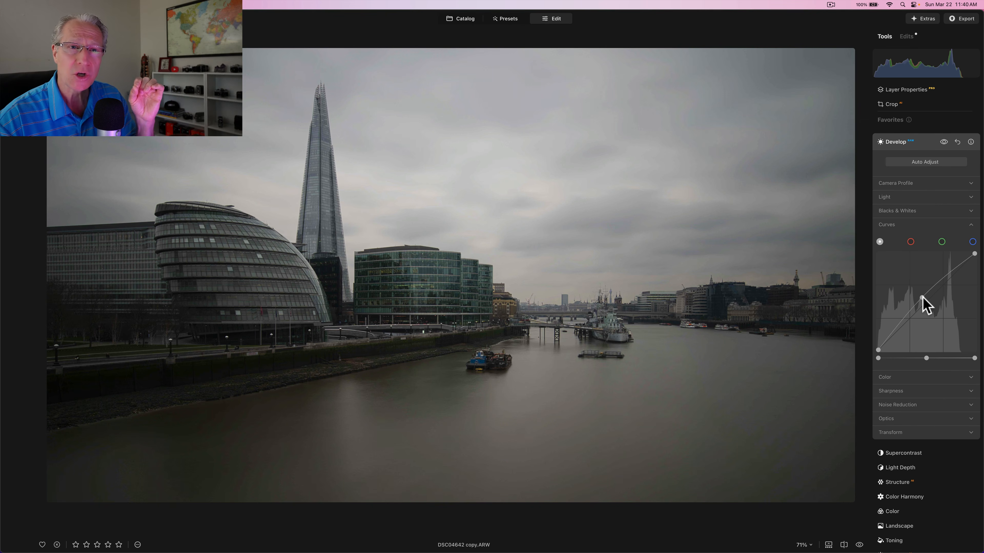
double_click(922, 298)
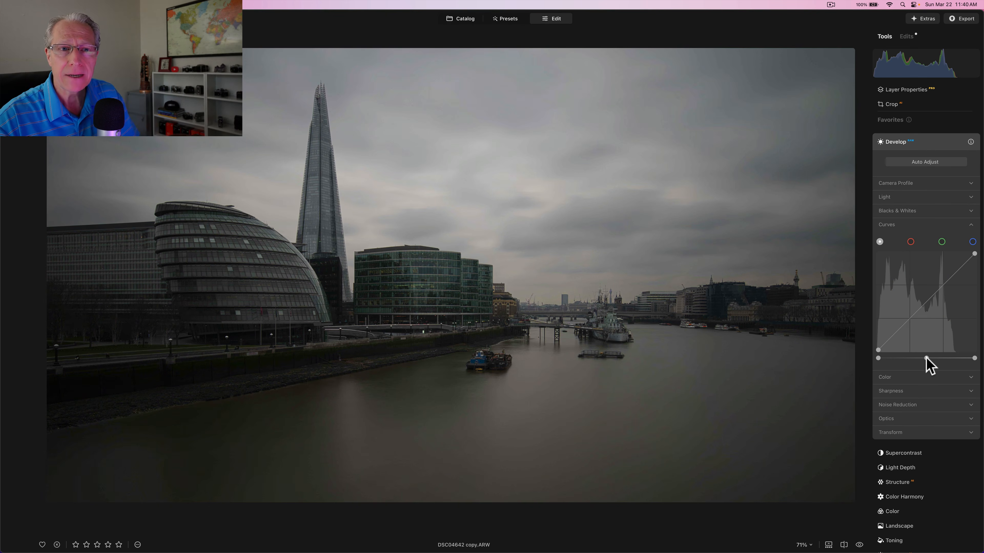
left_click_drag(926, 356, 920, 357)
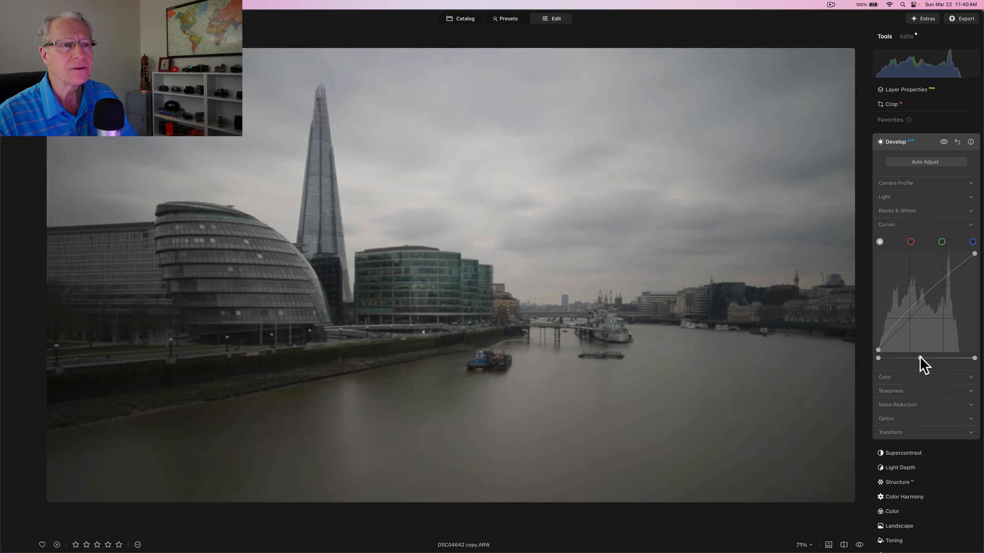
double_click(920, 358)
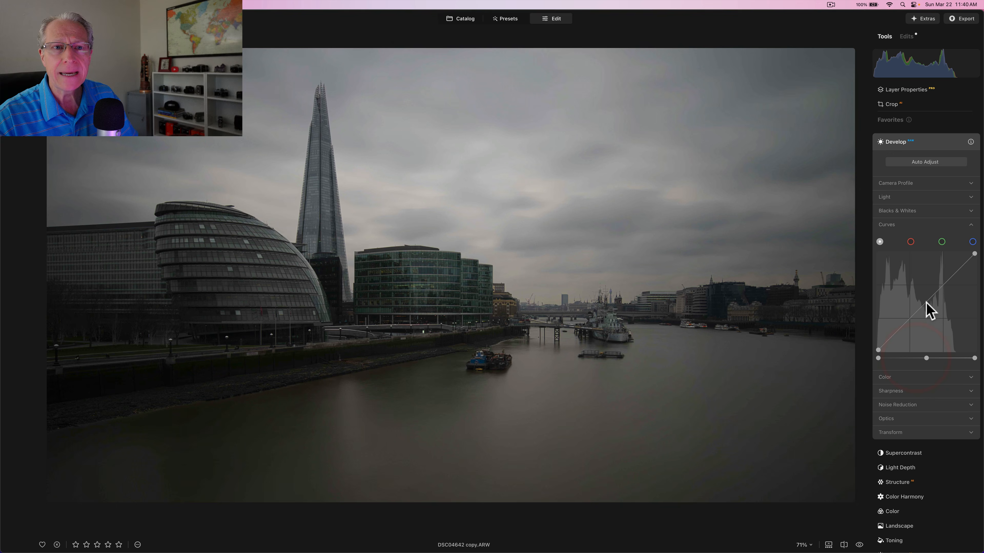
Add midtone, lower-gridline and upper-gridline points to the composite curve, and raise the three points slightly.
left_click(925, 301)
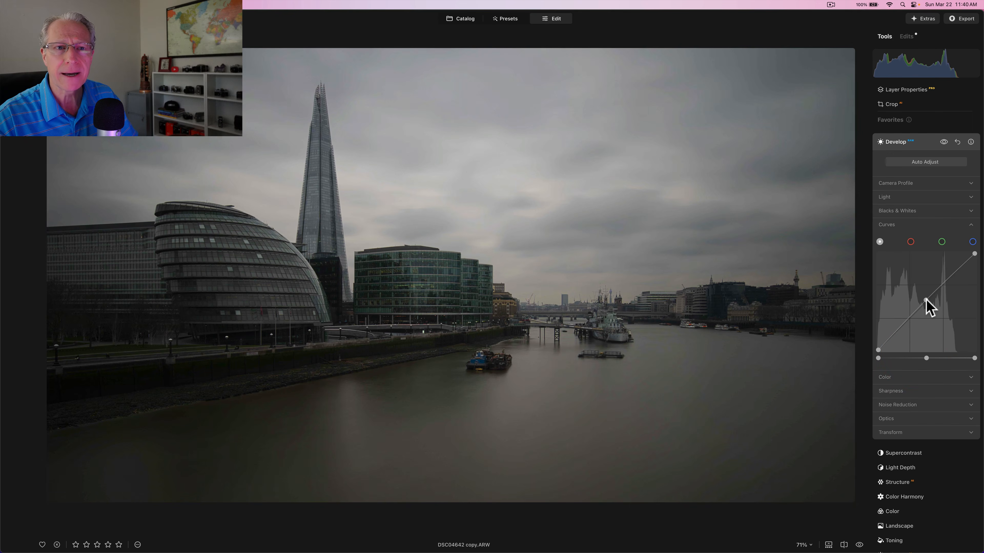
left_click(909, 318)
left_click(943, 283)
left_click_drag(925, 300, 908, 316)
left_click_drag(942, 283, 942, 282)
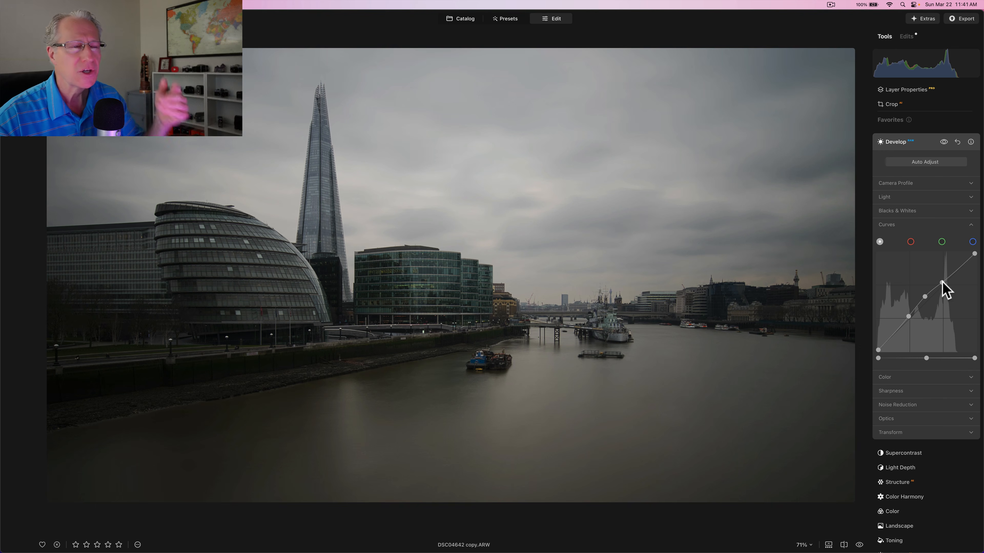